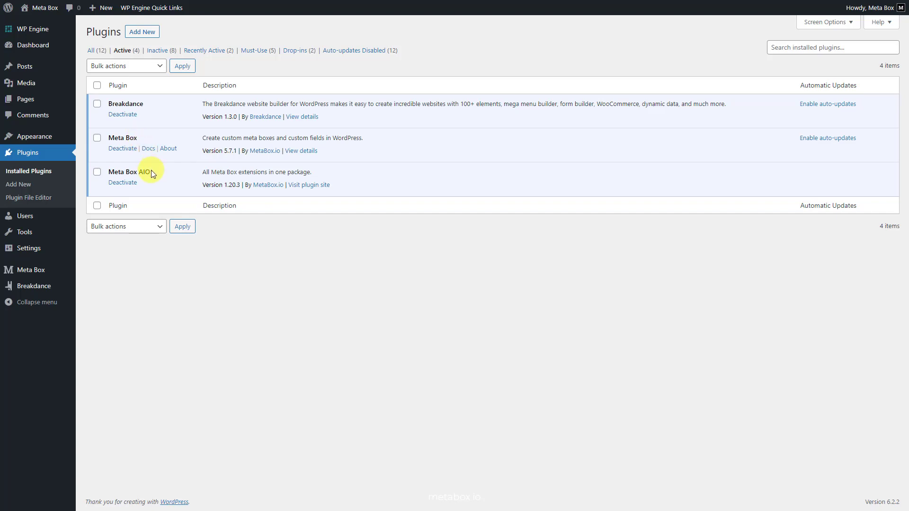
- Review the enabled Meta Box extensions, including Meta Box Builder and Group
{"action": "mouse_move", "coordinate": [42, 272]}
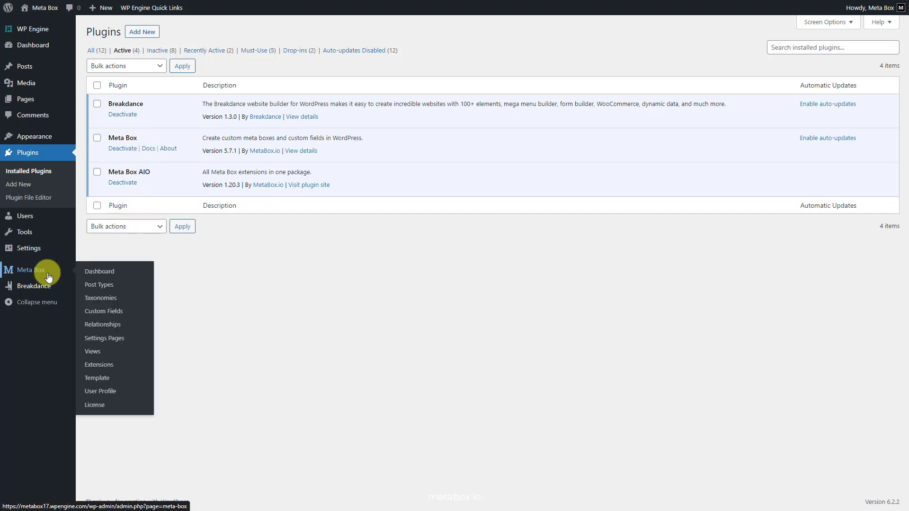
{"action": "left_click", "coordinate": [116, 369]}
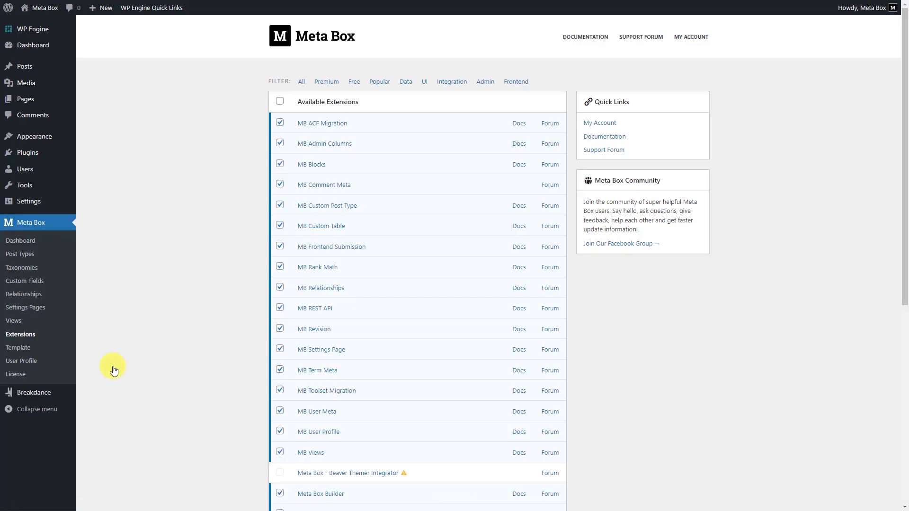
{"action": "scroll", "coordinate": [113, 369], "scroll_direction": "down", "scroll_amount": 4}
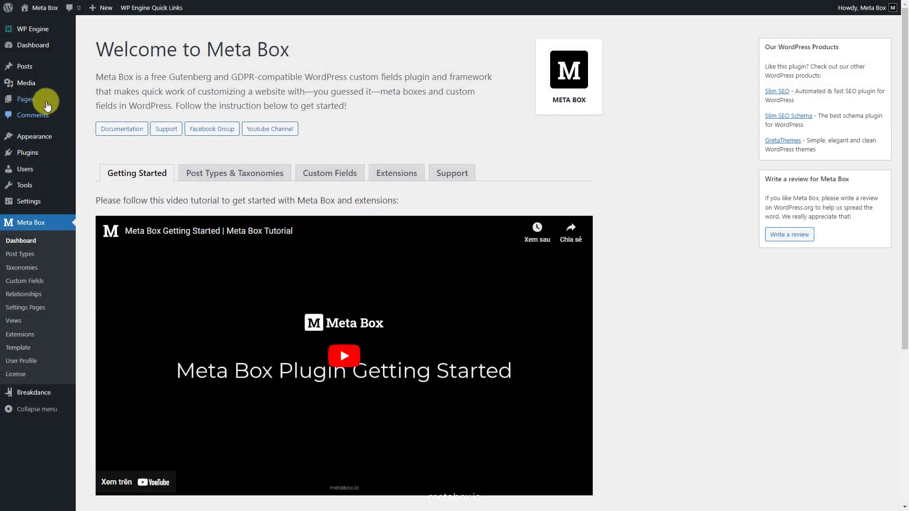
- Add a new page titled 'FAQ' and publish it
{"action": "mouse_move", "coordinate": [39, 97]}
{"action": "left_click", "coordinate": [106, 115]}
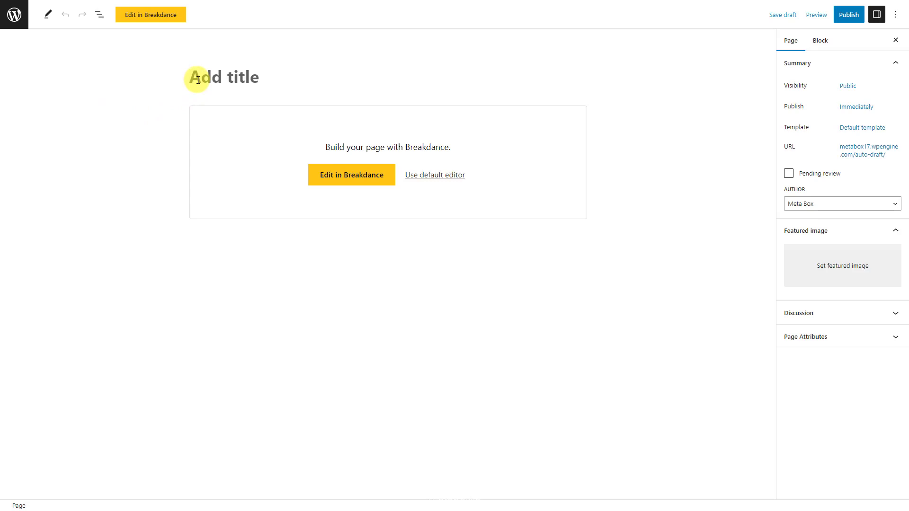
{"action": "type", "text": "FAQ"}
{"action": "left_click", "coordinate": [843, 15]}
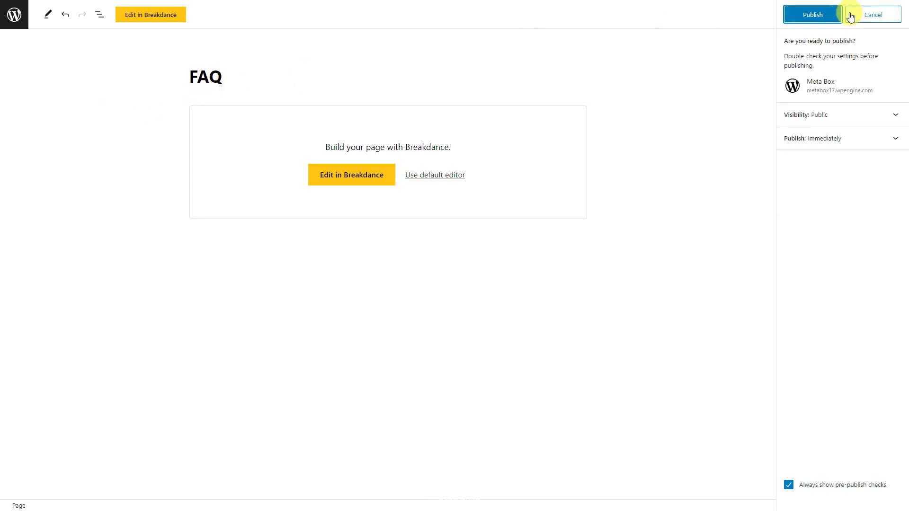
{"action": "left_click", "coordinate": [828, 13]}
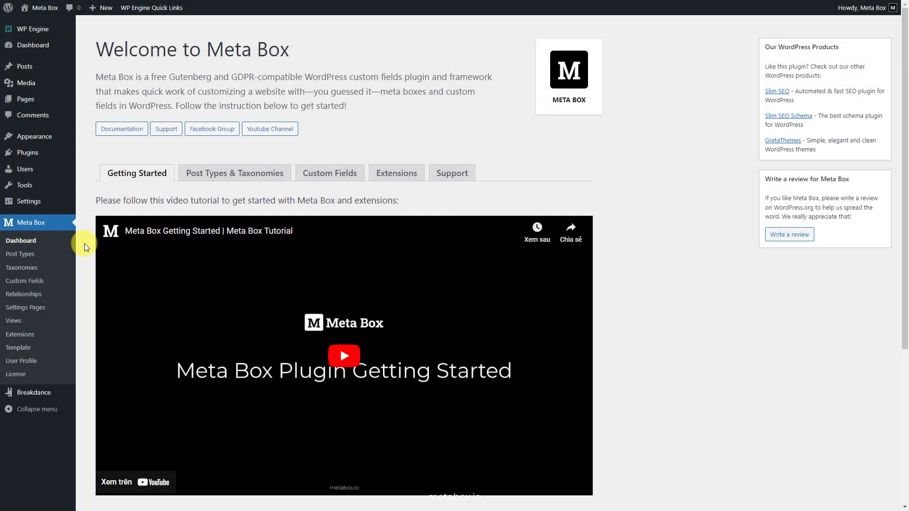
- Start a new custom field group titled 'FAQ Information'
{"action": "left_click", "coordinate": [43, 281]}
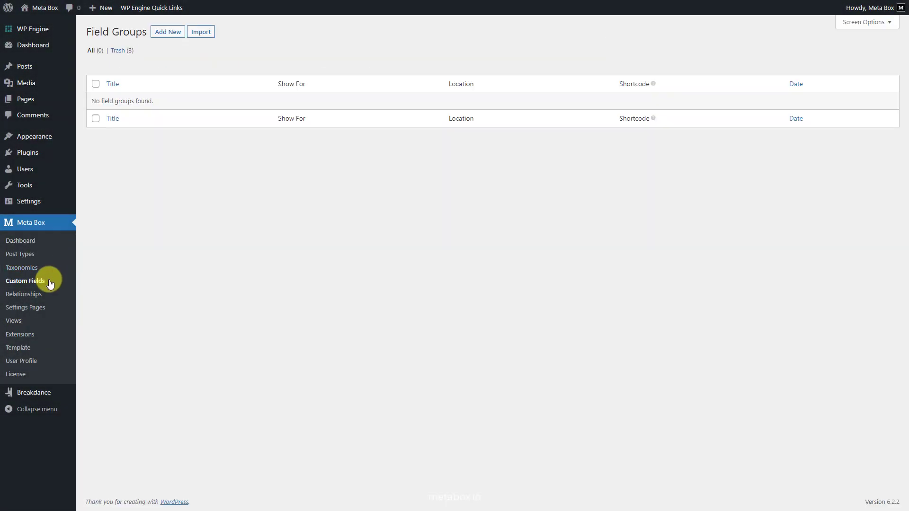
{"action": "left_click", "coordinate": [168, 32]}
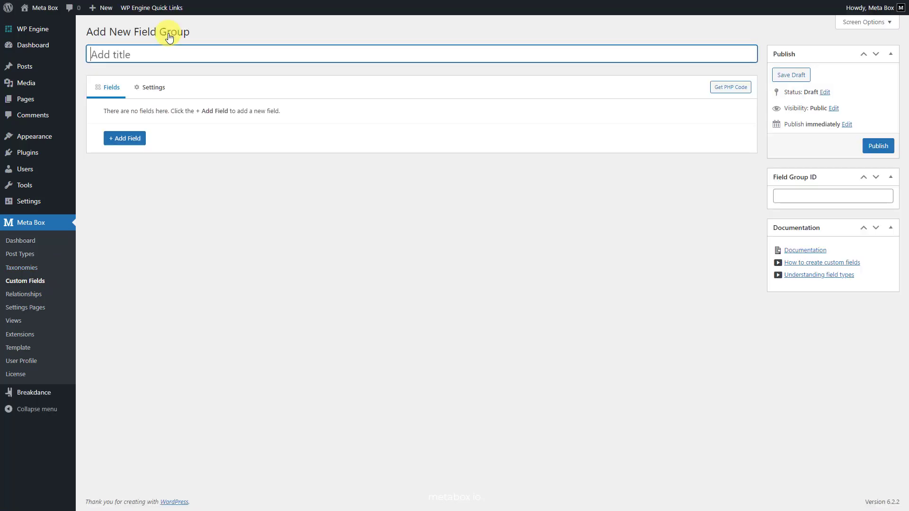
{"action": "type", "text": "FAQ Information"}
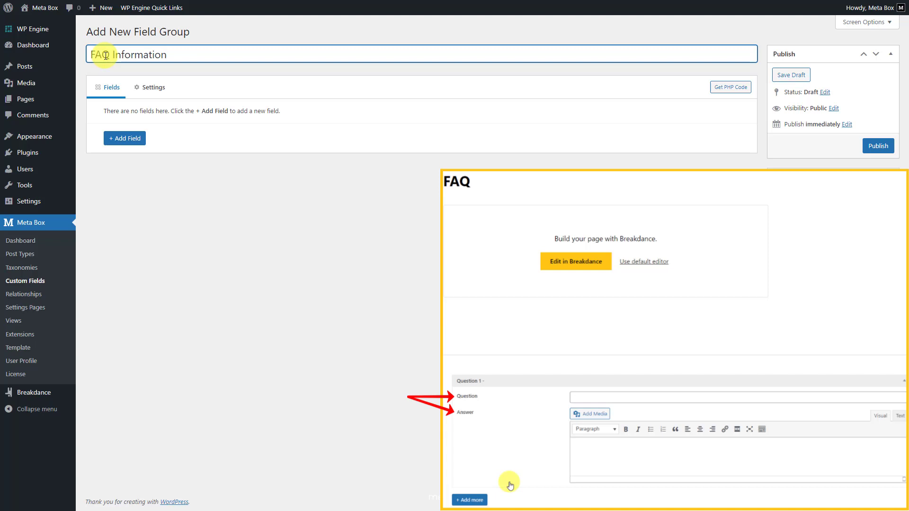
- Add a cloneable Group field labelled 'FAQs Group' with ID faqs_group
{"action": "left_click", "coordinate": [124, 139]}
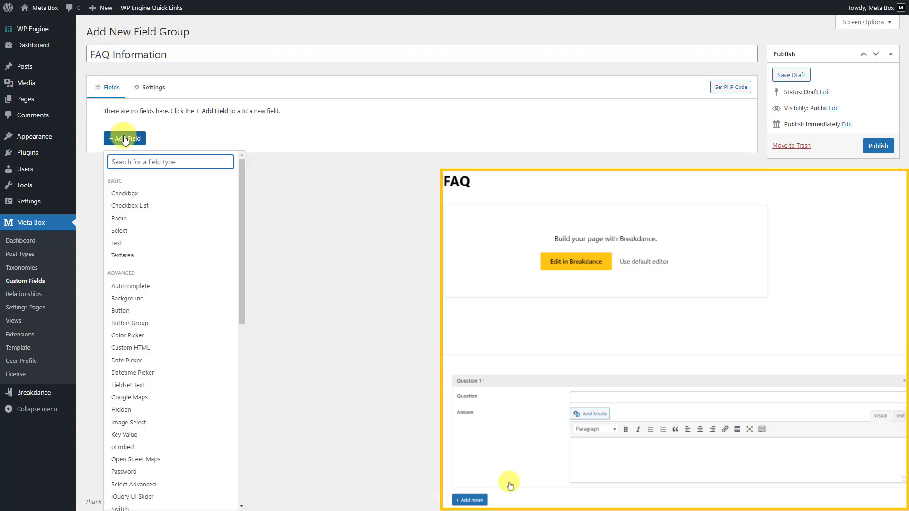
{"action": "type", "text": "gr"}
{"action": "left_click", "coordinate": [134, 229]}
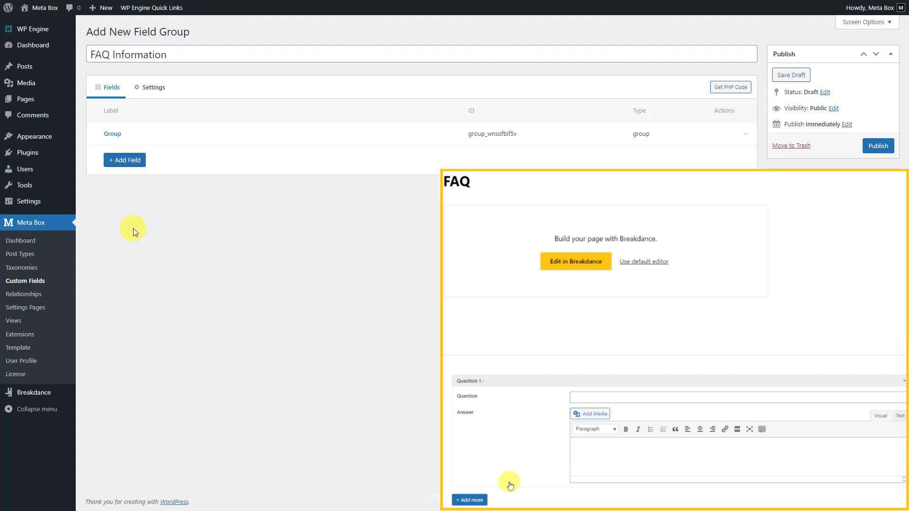
{"action": "left_click", "coordinate": [141, 137]}
{"action": "left_click_drag", "start_coordinate": [215, 179], "coordinate": [186, 179]}
{"action": "type", "text": "FAQs Group"}
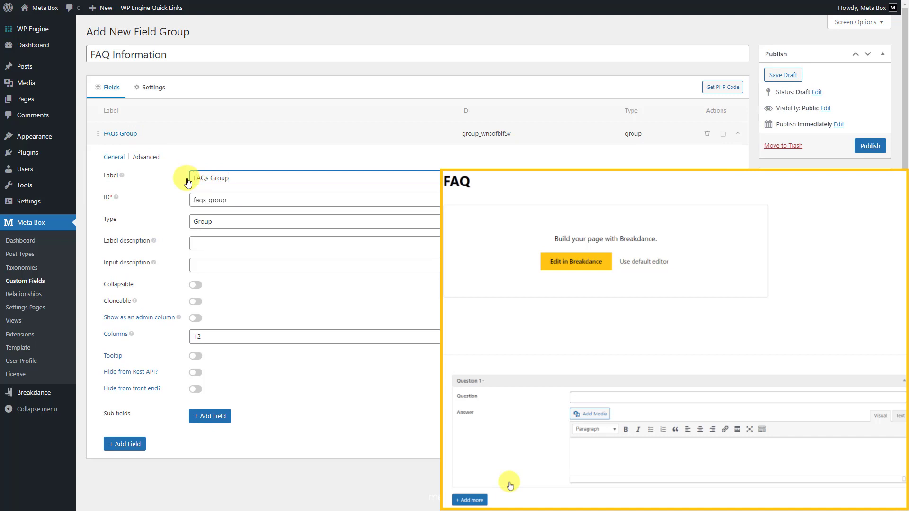
{"action": "left_click", "coordinate": [229, 198]}
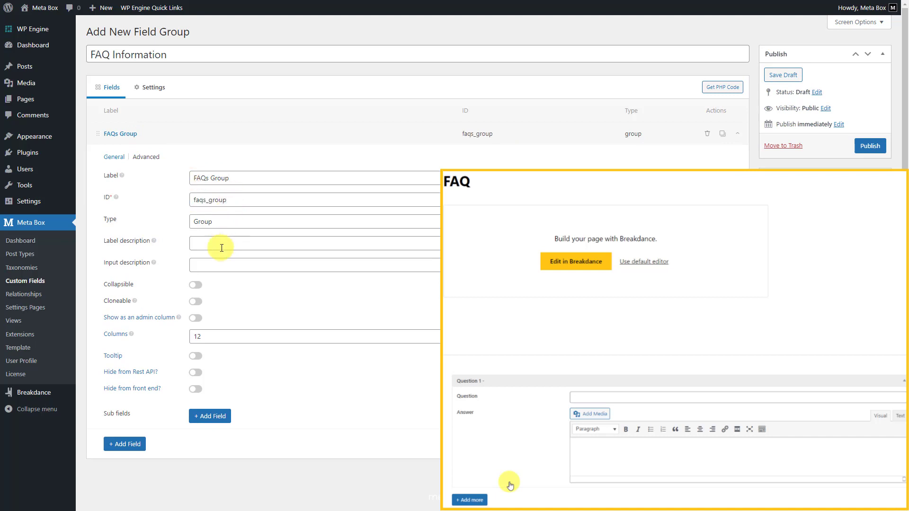
{"action": "left_click", "coordinate": [196, 302]}
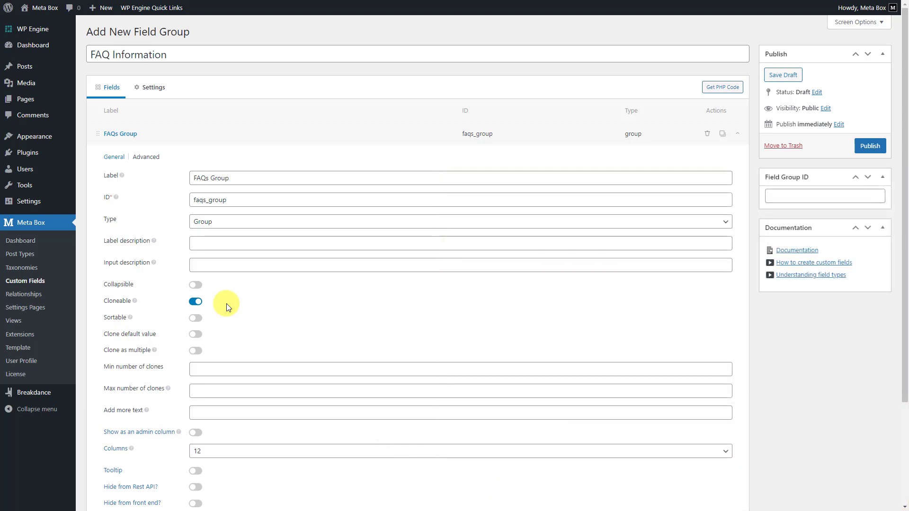
{"action": "scroll", "coordinate": [226, 303], "scroll_direction": "down", "scroll_amount": 3}
- Add a Text sub field labelled 'Question' (ID question) to the FAQs Group
{"action": "left_click", "coordinate": [218, 401]}
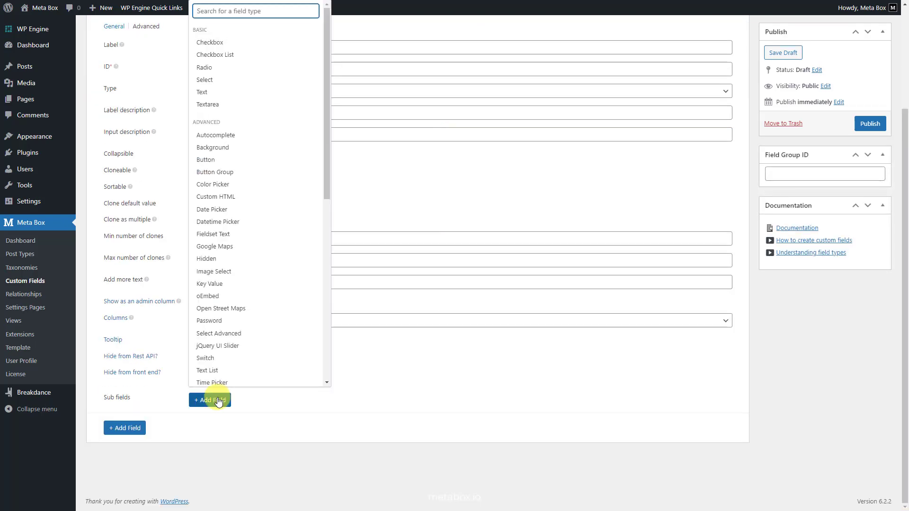
{"action": "type", "text": "te"}
{"action": "left_click", "coordinate": [217, 303]}
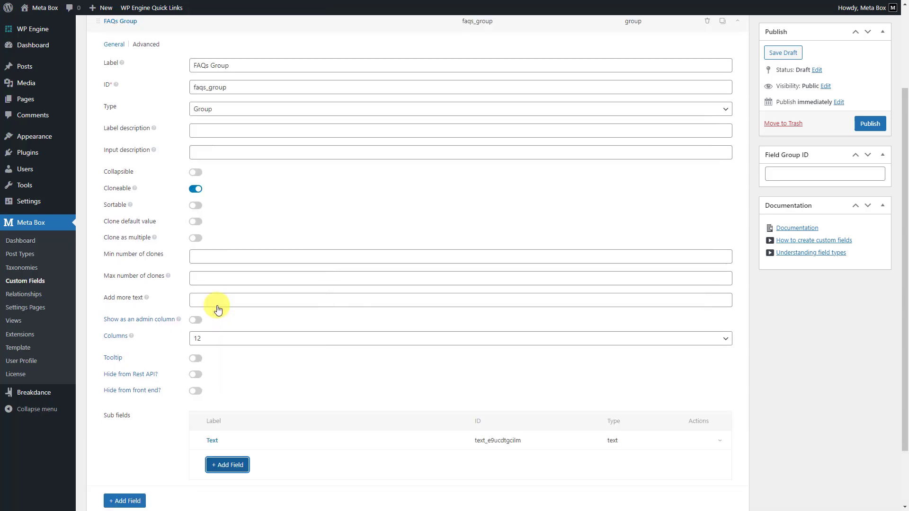
{"action": "left_click", "coordinate": [228, 433]}
{"action": "scroll", "coordinate": [228, 433], "scroll_direction": "down", "scroll_amount": 2}
{"action": "scroll", "coordinate": [231, 434], "scroll_direction": "down", "scroll_amount": 4}
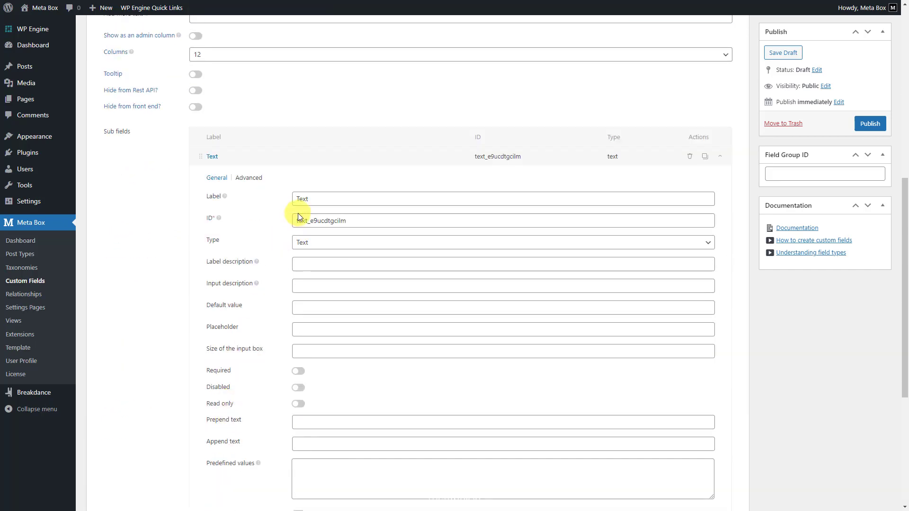
{"action": "double_click", "coordinate": [301, 198]}
{"action": "type", "text": "Question"}
{"action": "left_click", "coordinate": [328, 221]}
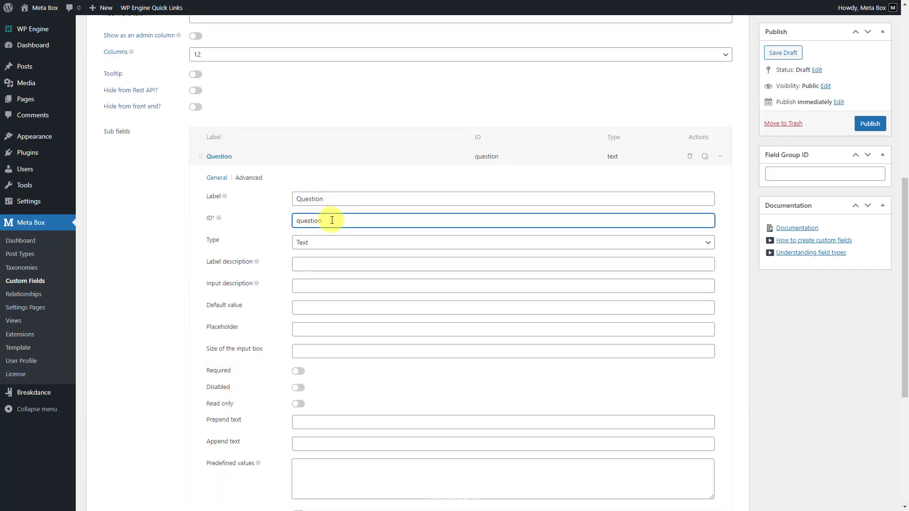
{"action": "left_click", "coordinate": [239, 160]}
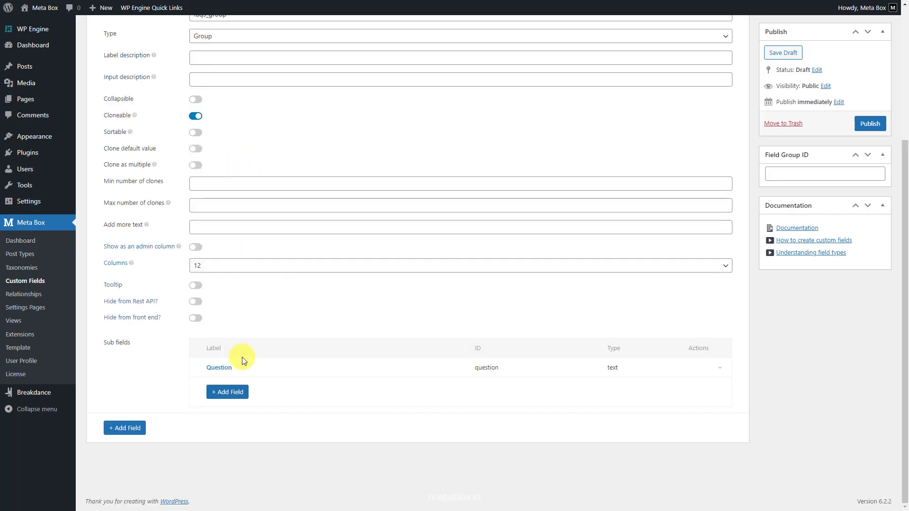
- Add a WYSIWYG Editor sub field labelled 'Answer' (ID answer)
{"action": "left_click", "coordinate": [232, 392]}
{"action": "type", "text": "w"}
{"action": "left_click", "coordinate": [236, 472]}
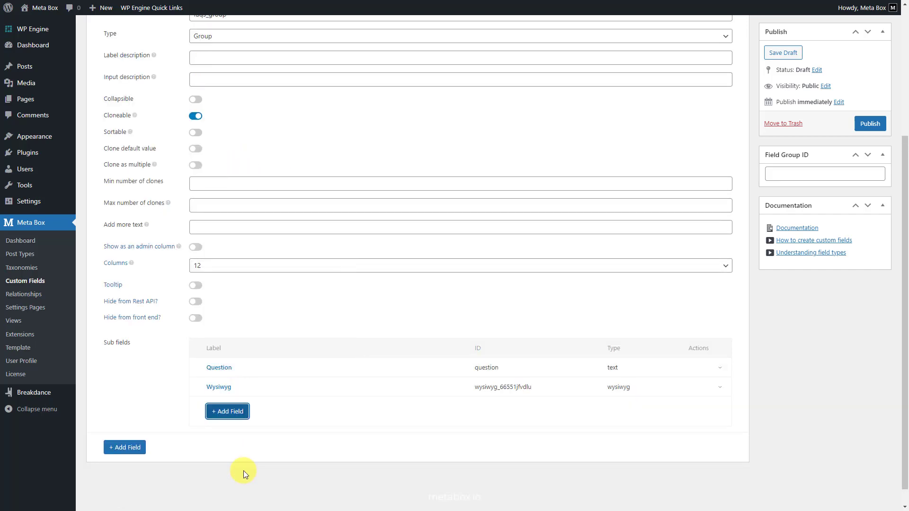
{"action": "left_click", "coordinate": [243, 390]}
{"action": "double_click", "coordinate": [313, 335]}
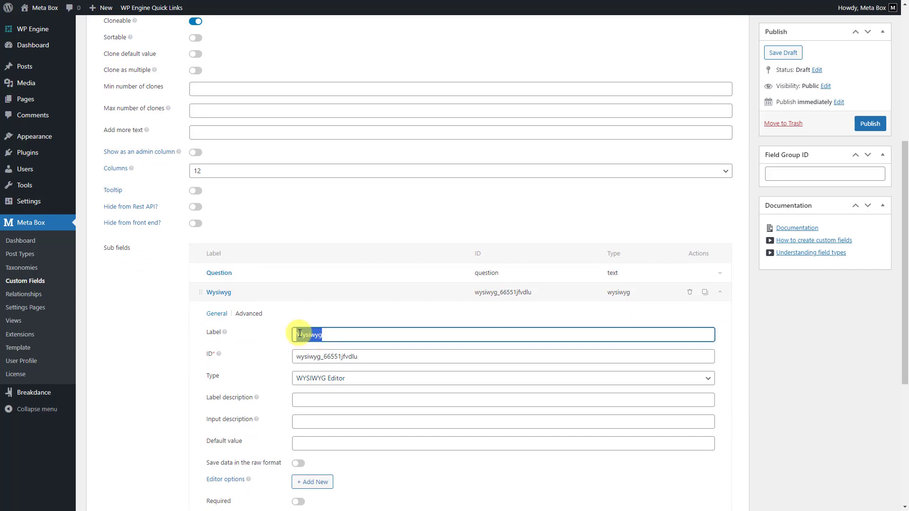
{"action": "type", "text": "Answer"}
{"action": "left_click", "coordinate": [319, 356]}
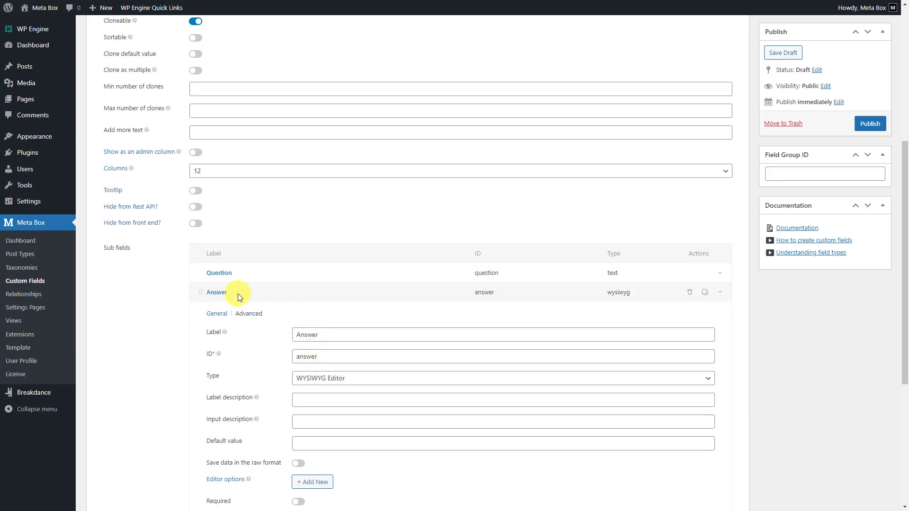
{"action": "left_click", "coordinate": [238, 293]}
{"action": "scroll", "coordinate": [241, 297], "scroll_direction": "up", "scroll_amount": 4}
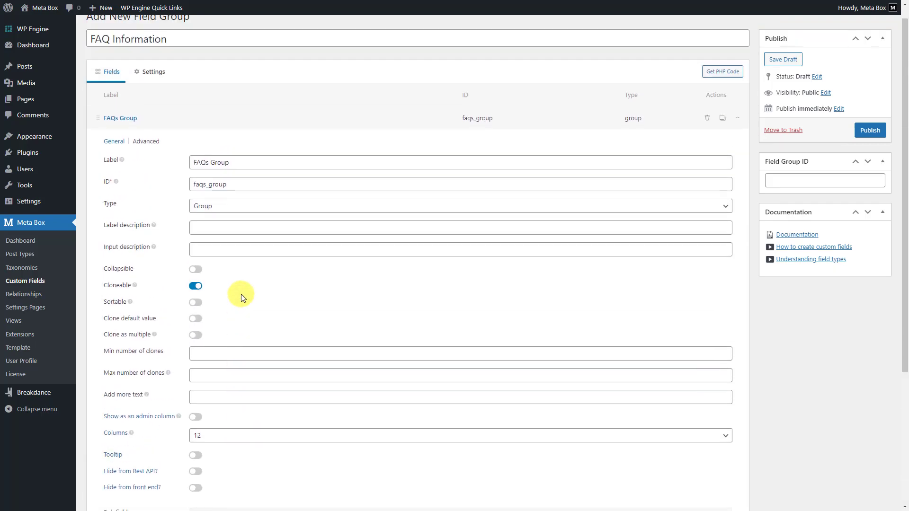
- Make FAQs Group collapsible, collapsed by default, with group title 'Question {#} - {question}'
{"action": "left_click", "coordinate": [197, 269]}
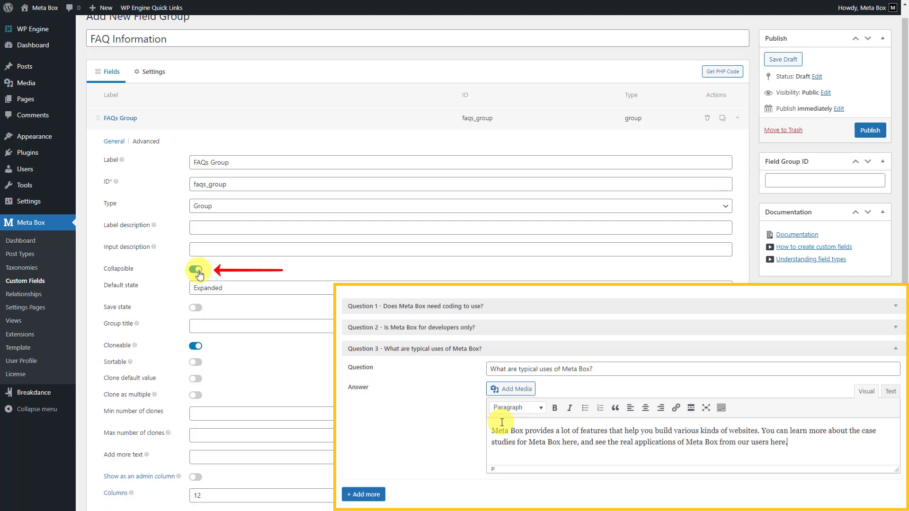
{"action": "left_click", "coordinate": [210, 285]}
{"action": "left_click", "coordinate": [212, 310]}
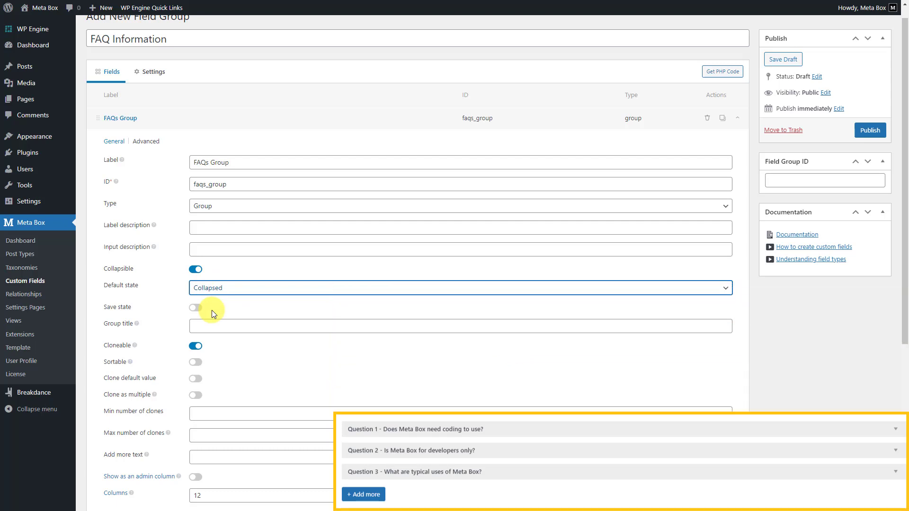
{"action": "left_click", "coordinate": [210, 326]}
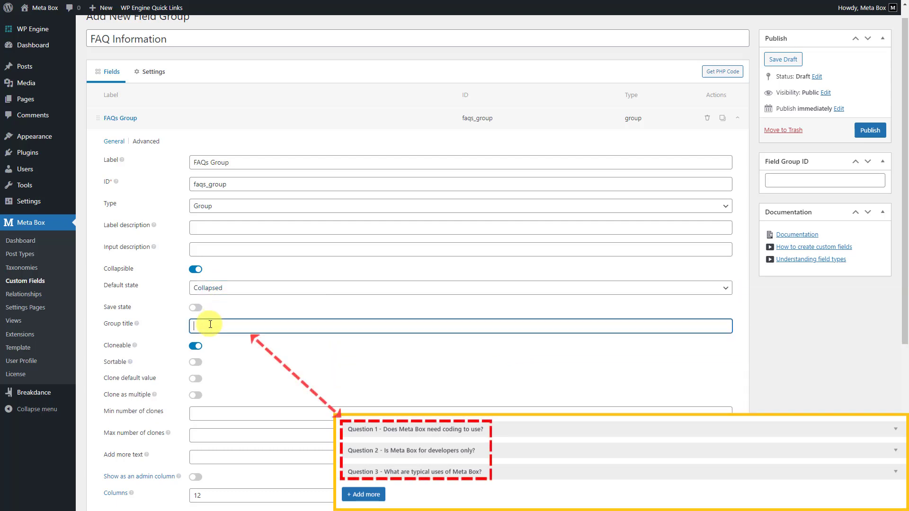
{"action": "type", "text": "Question {#} - {question}"}
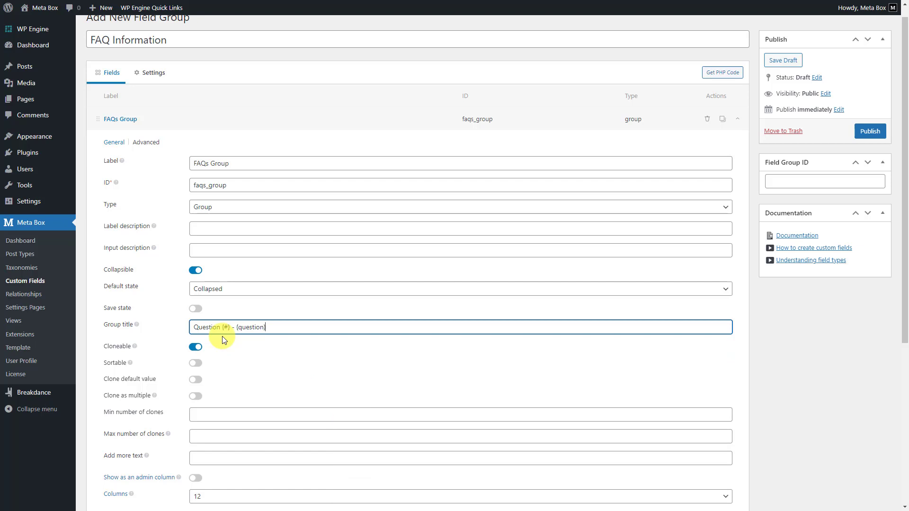
{"action": "scroll", "coordinate": [222, 334], "scroll_direction": "up", "scroll_amount": 1}
{"action": "left_click", "coordinate": [156, 91]}
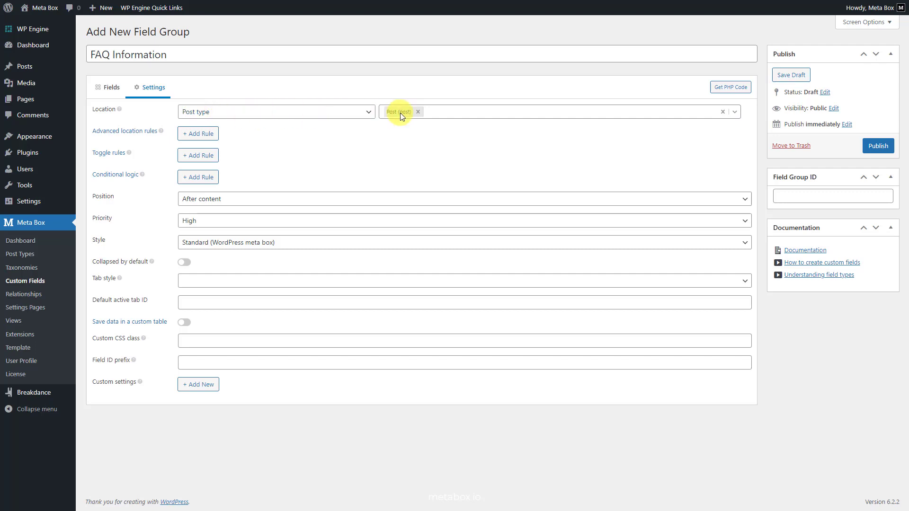
- Show the field group on Pages, add a rule limiting it to the FAQ page, and publish
{"action": "left_click", "coordinate": [417, 112]}
{"action": "left_click", "coordinate": [414, 149]}
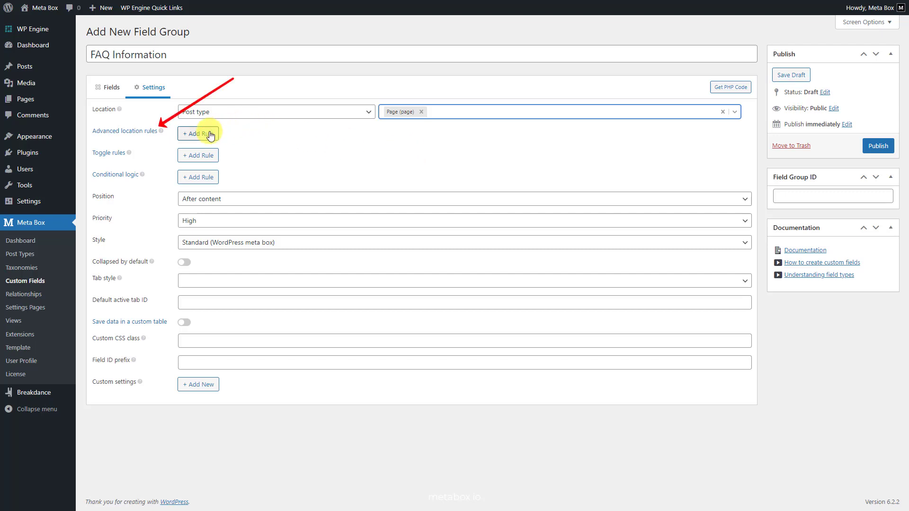
{"action": "left_click", "coordinate": [209, 134]}
{"action": "left_click", "coordinate": [400, 152]}
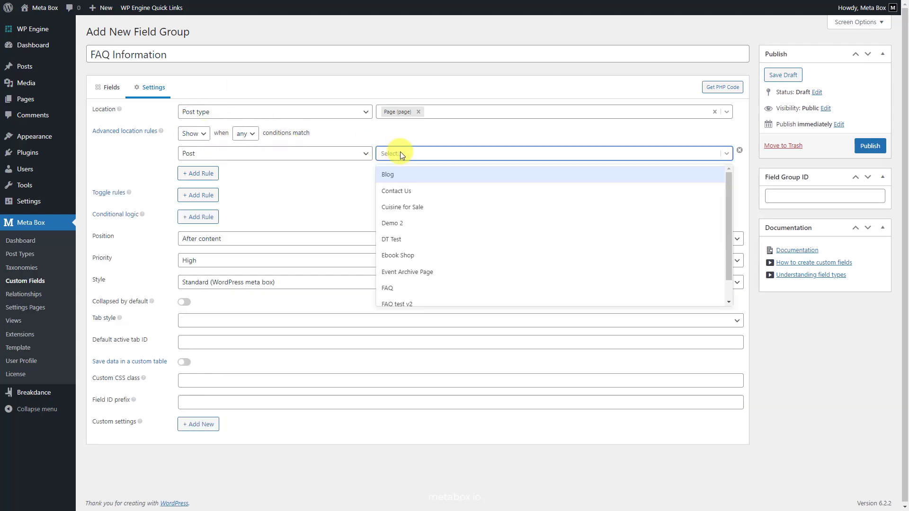
{"action": "left_click", "coordinate": [411, 290]}
{"action": "left_click", "coordinate": [871, 146]}
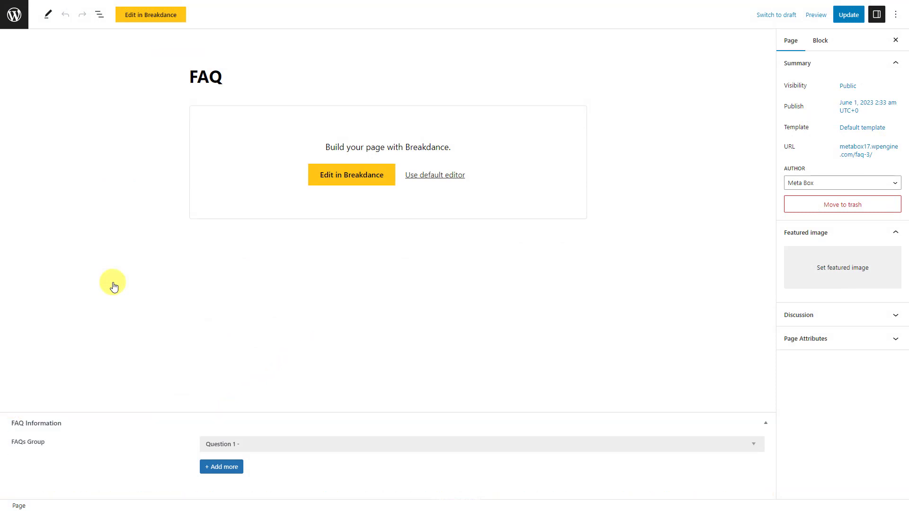
- Fill in the first two FAQ entries with their pasted questions and answers
{"action": "left_click", "coordinate": [269, 444]}
{"action": "left_click", "coordinate": [359, 341]}
{"action": "type", "text": "Does Meta Box need coding to use?"}
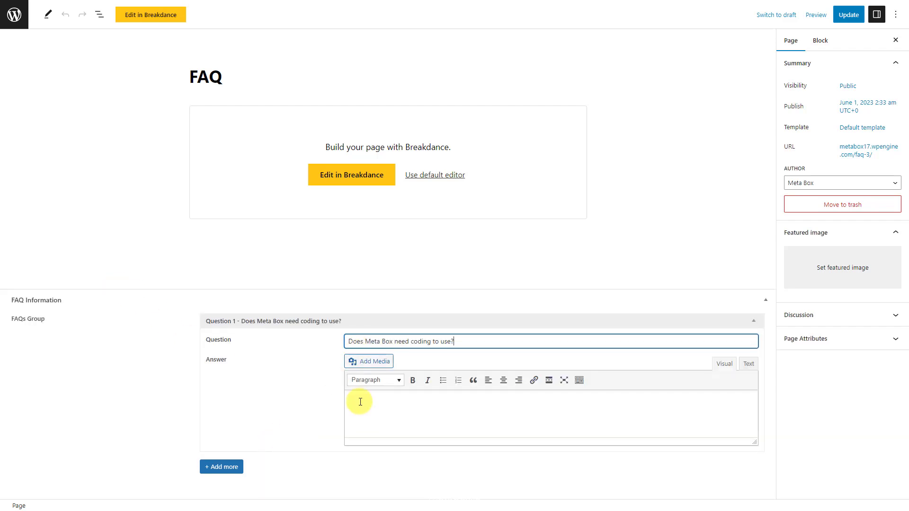
{"action": "left_click", "coordinate": [360, 407]}
{"action": "type", "text": "For basic uses such as creating custom fields, custom post types, and custom taxonomies, you don't need to code because Meta Box provides you with an UI. For some advanced techniques, you may need to code."}
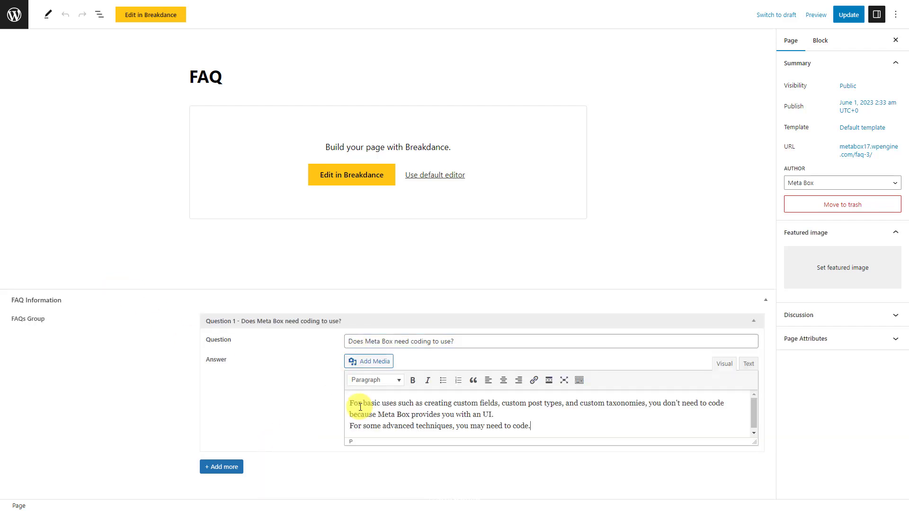
{"action": "left_click", "coordinate": [227, 469]}
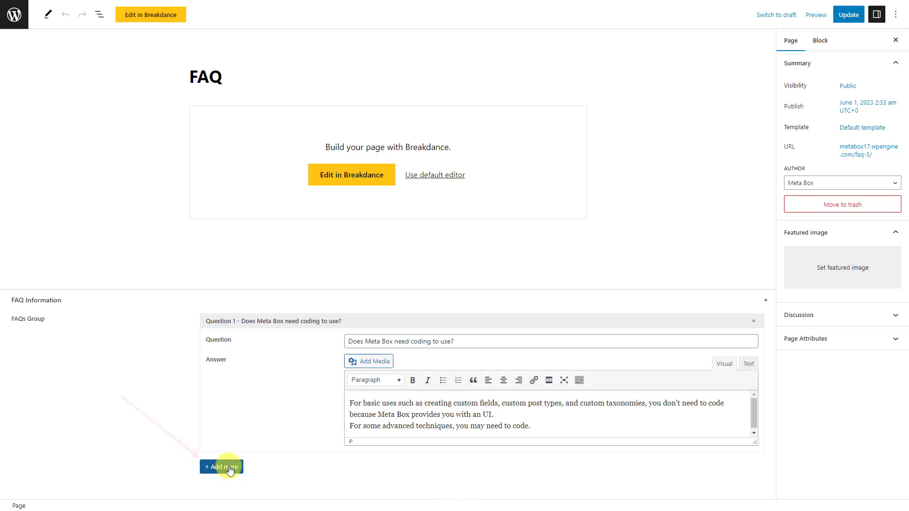
{"action": "left_click", "coordinate": [511, 274]}
{"action": "left_click", "coordinate": [422, 310]}
{"action": "type", "text": "Is Meta Box for developers only?"}
{"action": "left_click", "coordinate": [345, 367]}
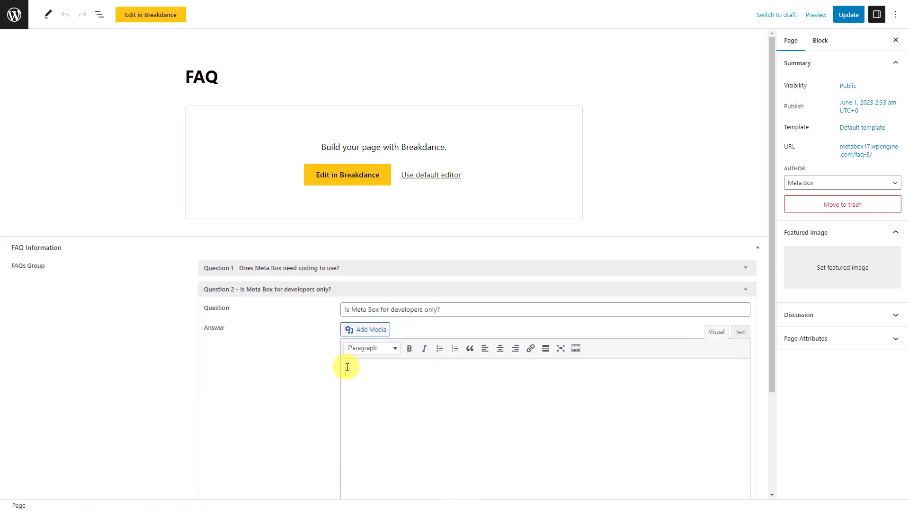
{"action": "type", "text": "No. Every WordPress site creator including developer and beginners who want to save loads of time building custom fields and custom meta boxes can use Meta Box. We have options for people familiar with code and also for those who don't even want to look at it."}
{"action": "left_click", "coordinate": [521, 289]}
- Add the third and fourth FAQ entries with their questions and answers
{"action": "left_click", "coordinate": [229, 468]}
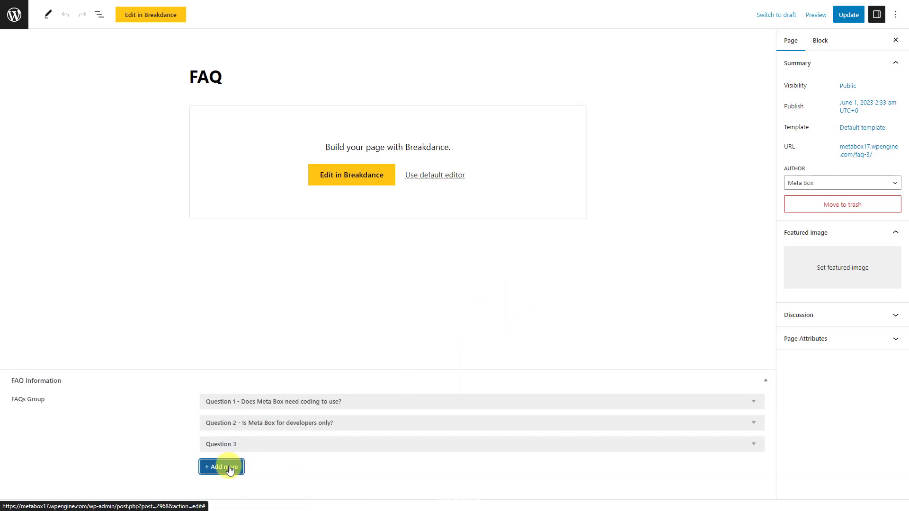
{"action": "left_click", "coordinate": [290, 444]}
{"action": "left_click", "coordinate": [348, 341]}
{"action": "type", "text": "What are typical uses of Meta Box?"}
{"action": "left_click", "coordinate": [360, 392]}
{"action": "type", "text": "Meta Box provides a lot of features that help you build various kinds of websites. You can learn more about the case studies for Meta Box here, and see the real applications of Meta Box from our users here."}
{"action": "left_click", "coordinate": [369, 321]}
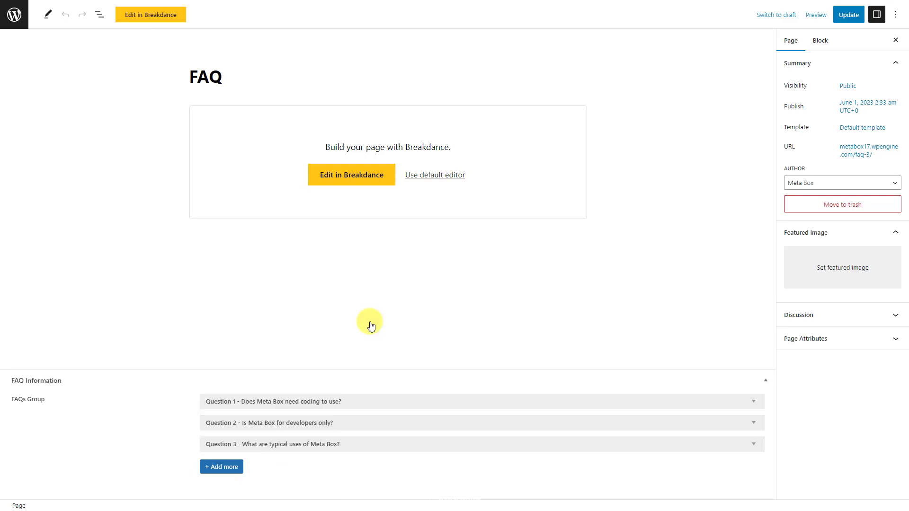
{"action": "left_click", "coordinate": [229, 467]}
{"action": "left_click", "coordinate": [284, 442]}
{"action": "left_click", "coordinate": [356, 352]}
{"action": "type", "text": "Will Meta Box slow down my website?"}
{"action": "left_click", "coordinate": [350, 414]}
{"action": "type", "text": "Absolutely not. Meta Box is carefully built with performance in mind. It loads only the needed modules when required and excels even on high-traffic websites."}
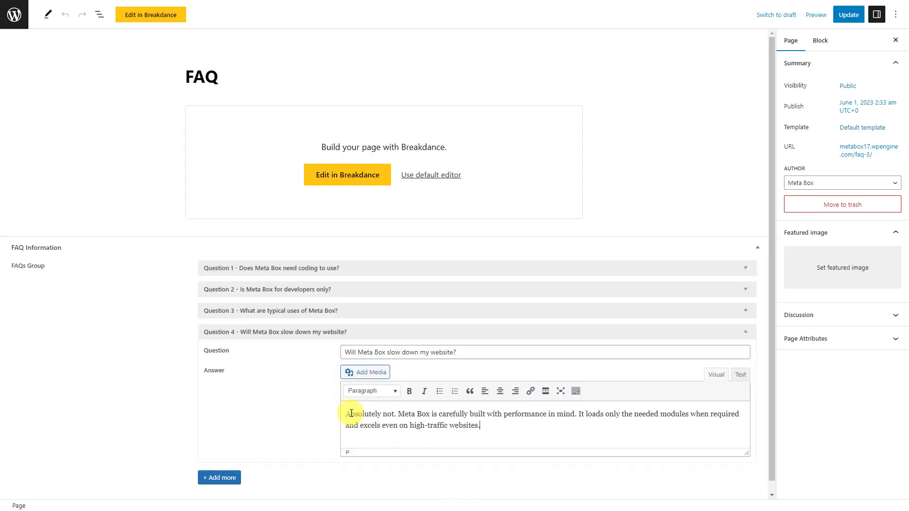
{"action": "left_click", "coordinate": [372, 332]}
- Add the fifth and sixth FAQ entries, including the LIFETIME BUNDLE question, and update the page
{"action": "left_click", "coordinate": [231, 462]}
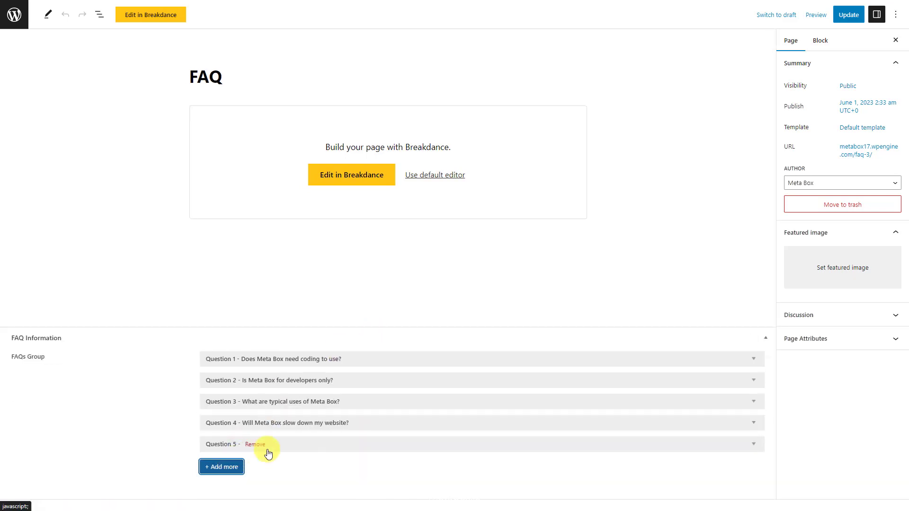
{"action": "left_click", "coordinate": [268, 443]}
{"action": "left_click", "coordinate": [365, 376]}
{"action": "type", "text": "Can I include Meta Box into my premium themes/plugins?"}
{"action": "left_click", "coordinate": [354, 435]}
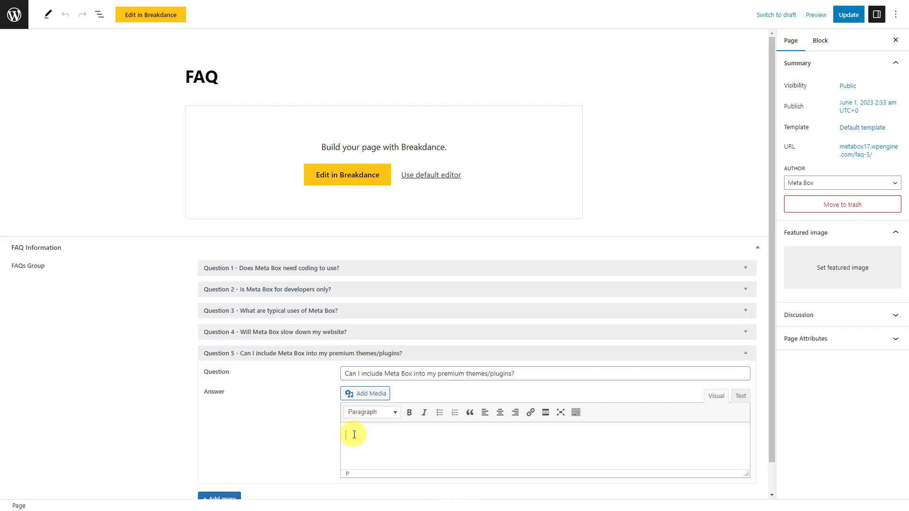
{"action": "type", "text": "Yes. You can use Meta Box for your premium, commercial products, but you have to keep the credit to metabox.io (add attribution is required). IMPORTANT: You cannot include Meta Box in your free products or release/deliver them to public."}
{"action": "left_click", "coordinate": [426, 356]}
{"action": "left_click", "coordinate": [232, 464]}
{"action": "left_click", "coordinate": [300, 447]}
{"action": "left_click", "coordinate": [383, 395]}
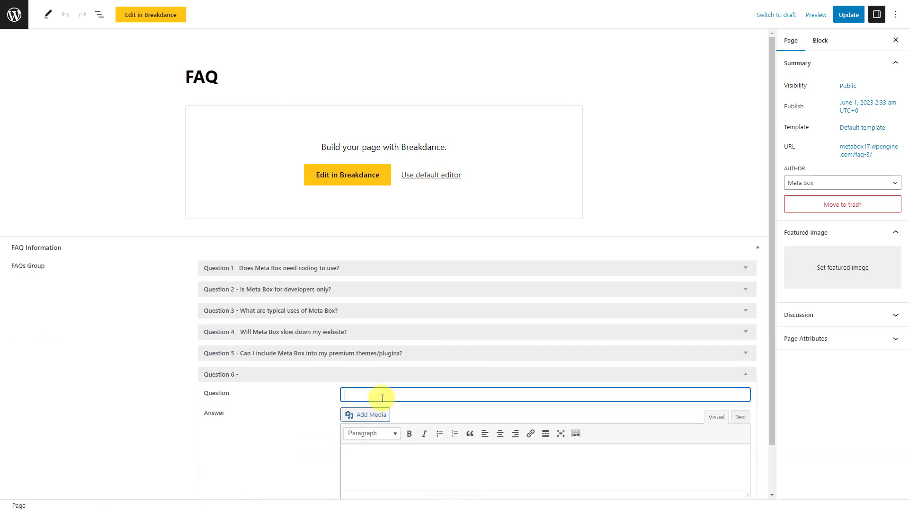
{"action": "key", "text": "ctrl+v"}
{"action": "left_click", "coordinate": [354, 456]}
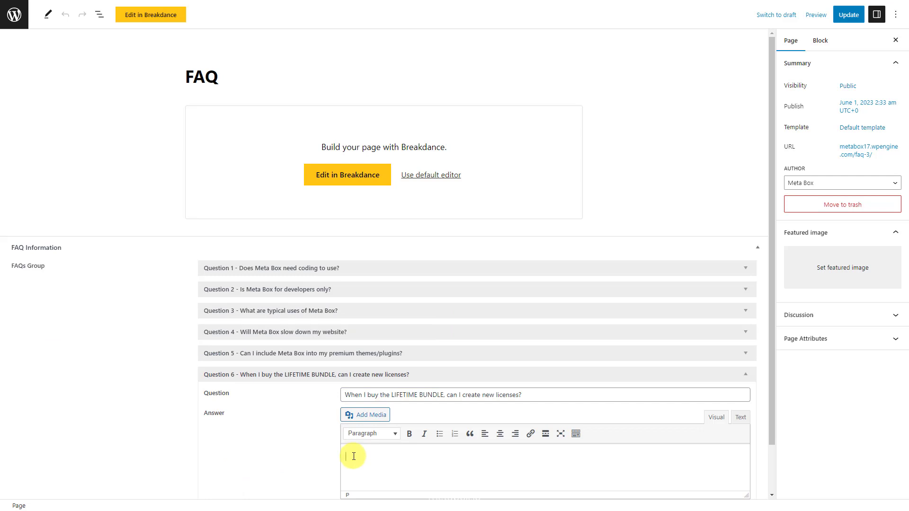
{"action": "key", "text": "ctrl+v"}
{"action": "left_click", "coordinate": [450, 377]}
{"action": "left_click", "coordinate": [849, 15]}
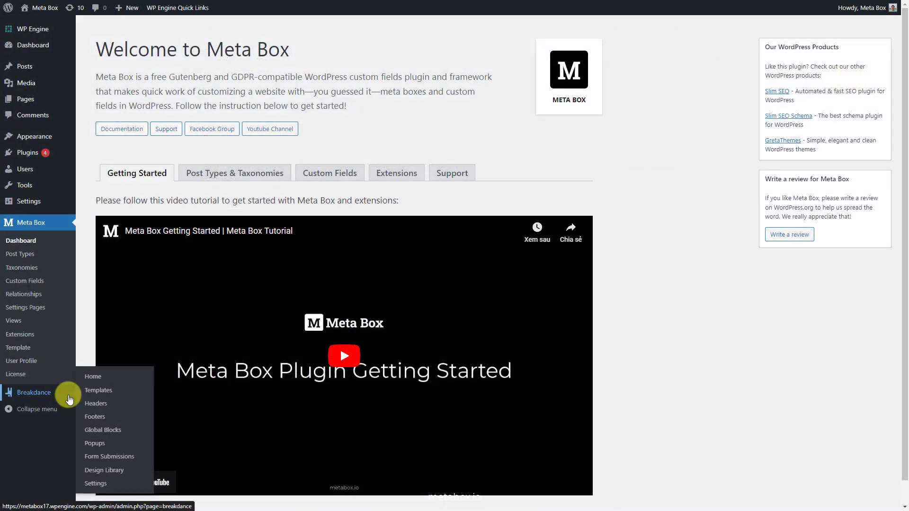
- Go to the Breakdance Global Blocks list
{"action": "left_click", "coordinate": [128, 431]}
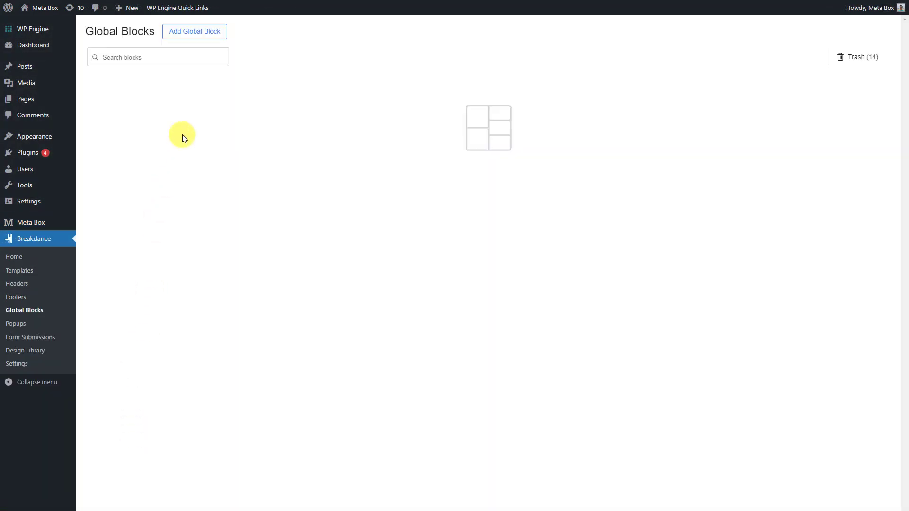
- Create a global block named 'FAQ Block' and edit it in Breakdance
{"action": "left_click", "coordinate": [223, 42]}
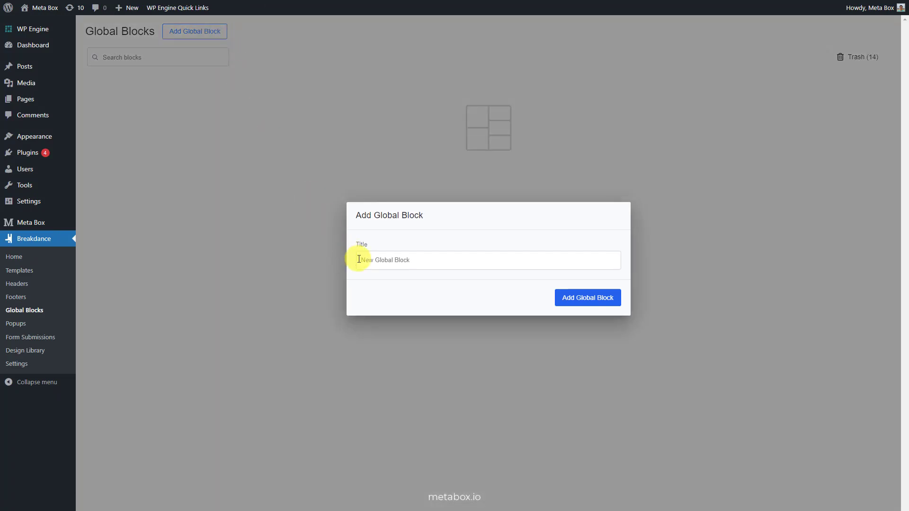
{"action": "type", "text": "FAQ Block"}
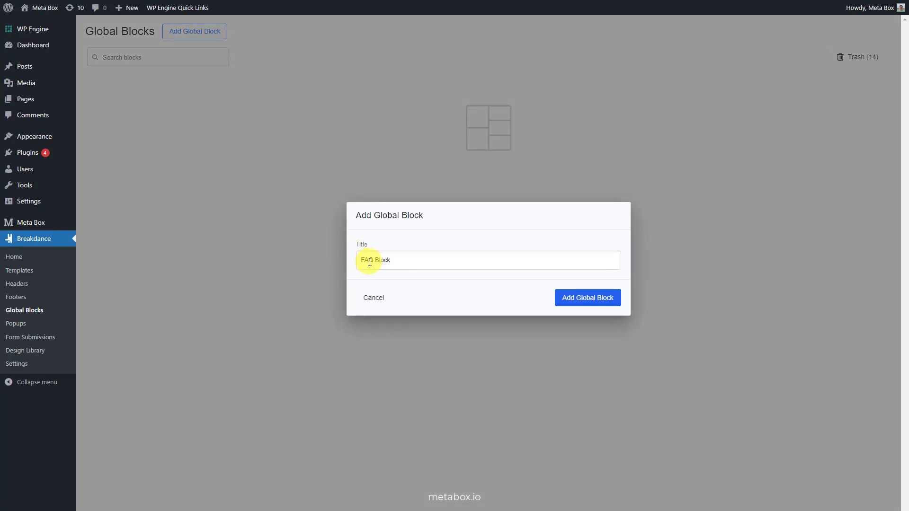
{"action": "left_click", "coordinate": [607, 302]}
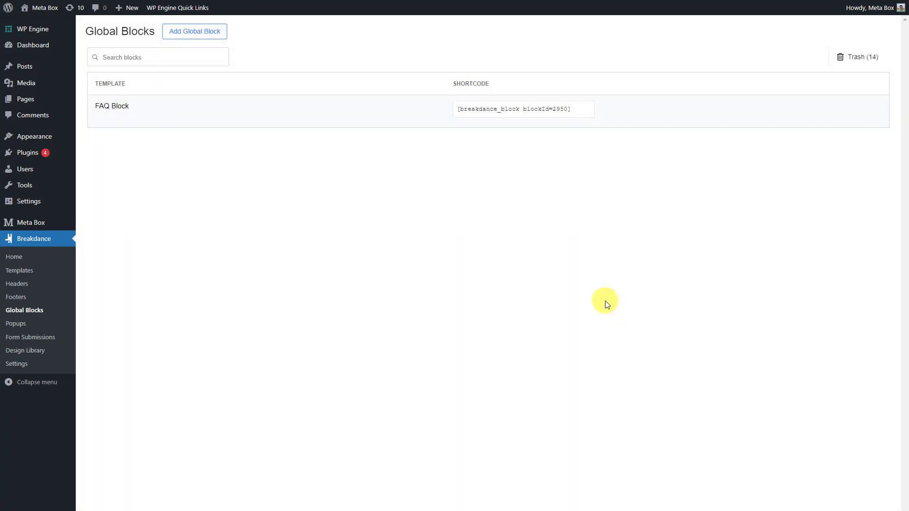
{"action": "left_click", "coordinate": [107, 120]}
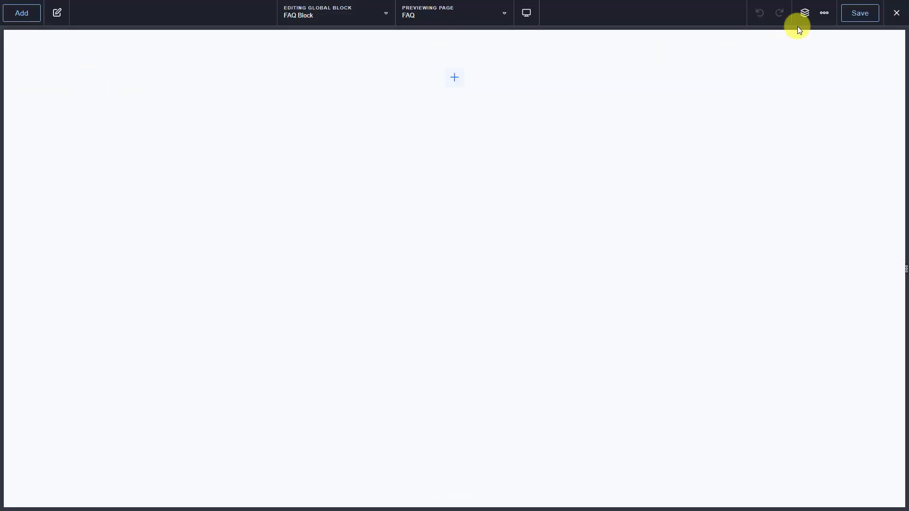
- Add a Div containing a Text element bound to the Metabox Question field
{"action": "left_click", "coordinate": [805, 14]}
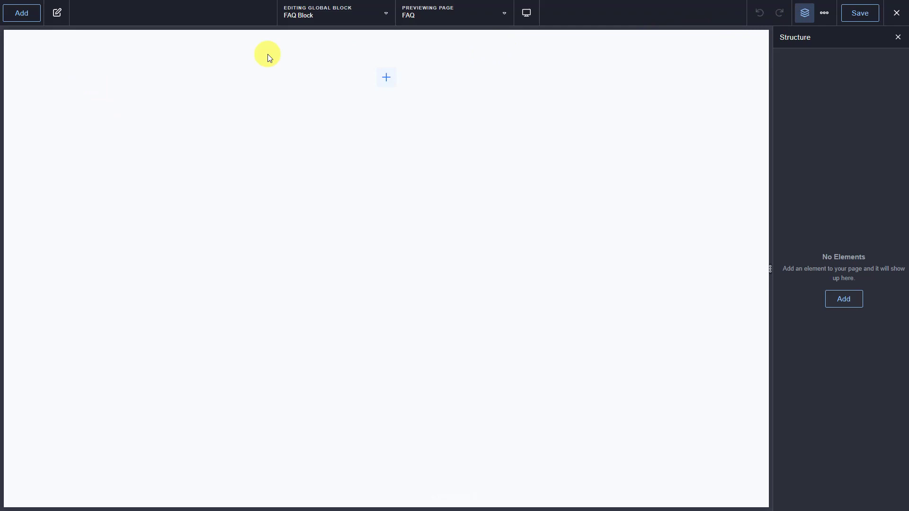
{"action": "left_click", "coordinate": [23, 14]}
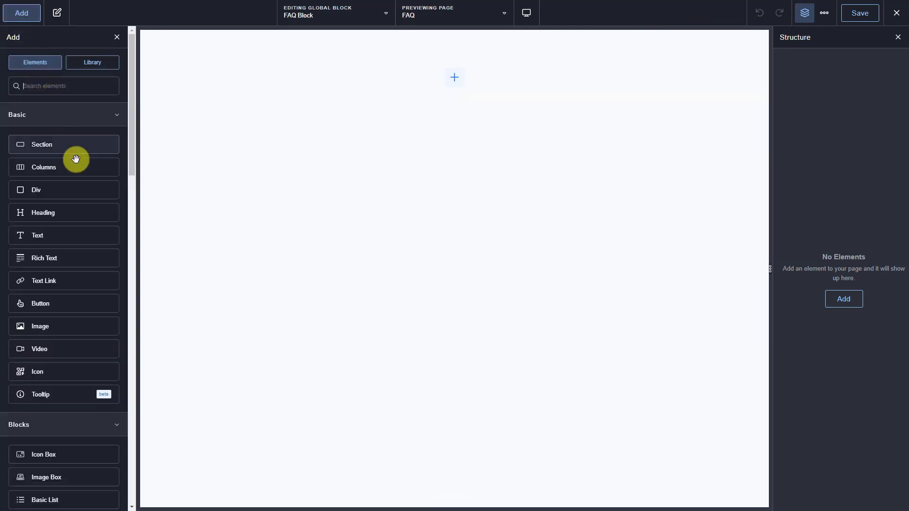
{"action": "left_click", "coordinate": [75, 191]}
{"action": "left_click", "coordinate": [28, 19]}
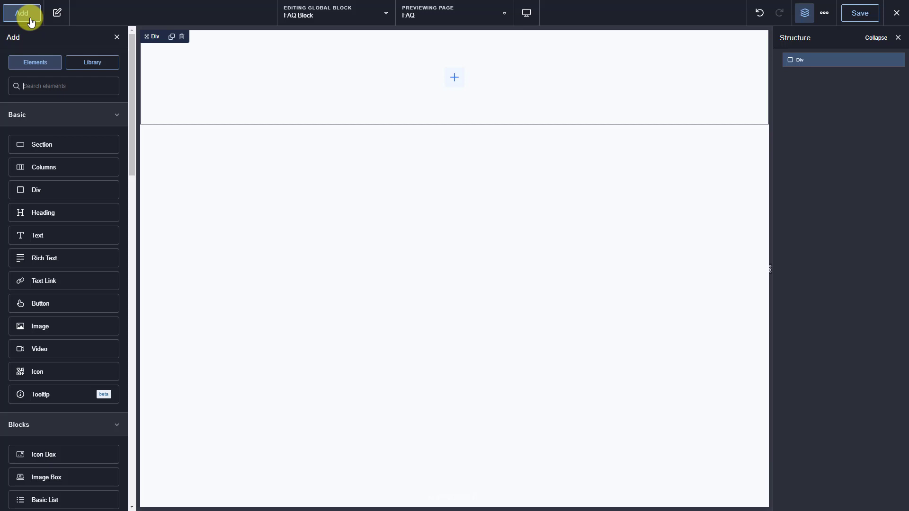
{"action": "left_click", "coordinate": [81, 238]}
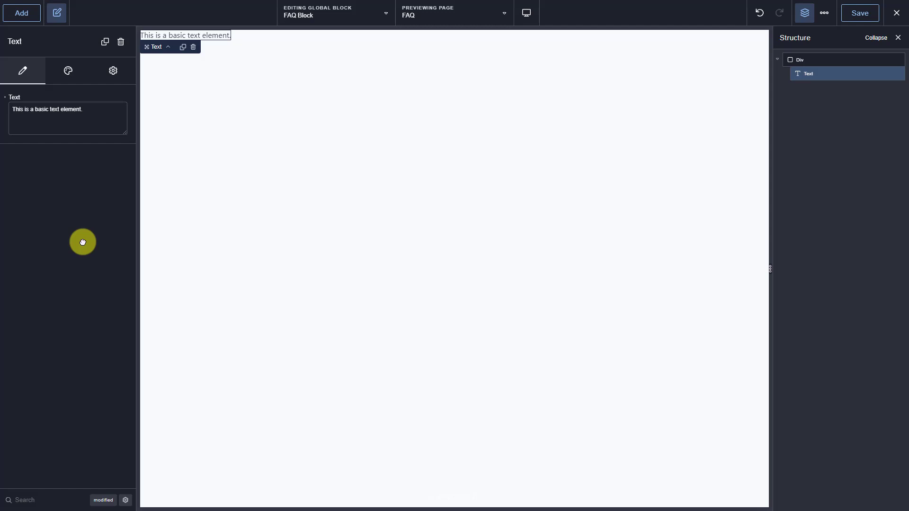
{"action": "mouse_move", "coordinate": [25, 101]}
{"action": "left_click", "coordinate": [25, 99]}
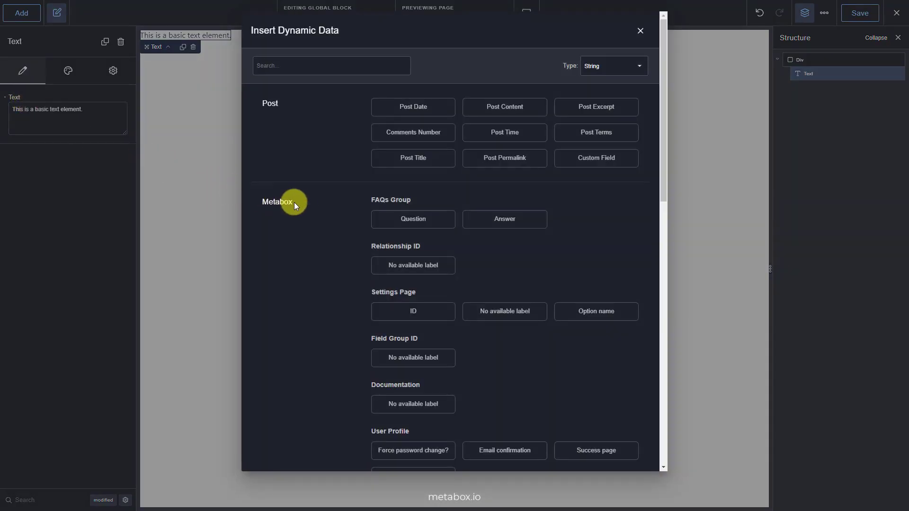
{"action": "left_click", "coordinate": [434, 223]}
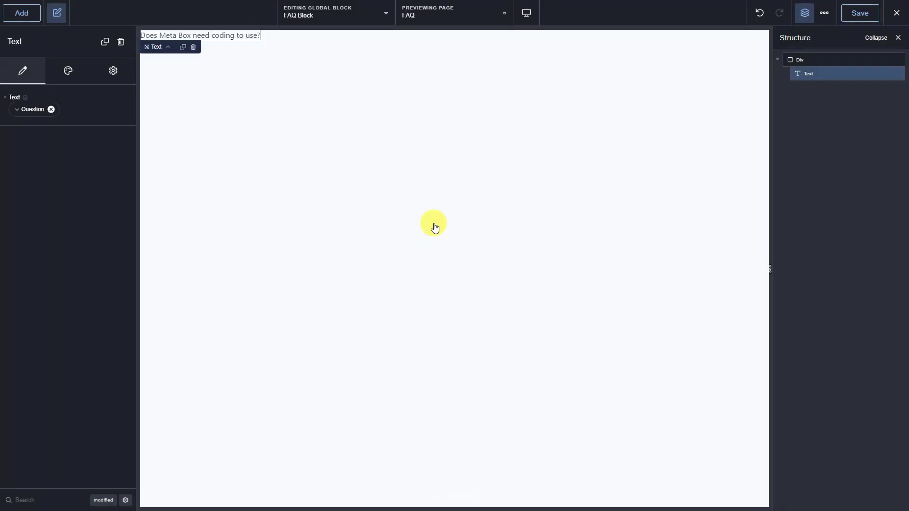
- Add a second Text element below it bound to the Metabox Answer field
{"action": "left_click", "coordinate": [30, 14]}
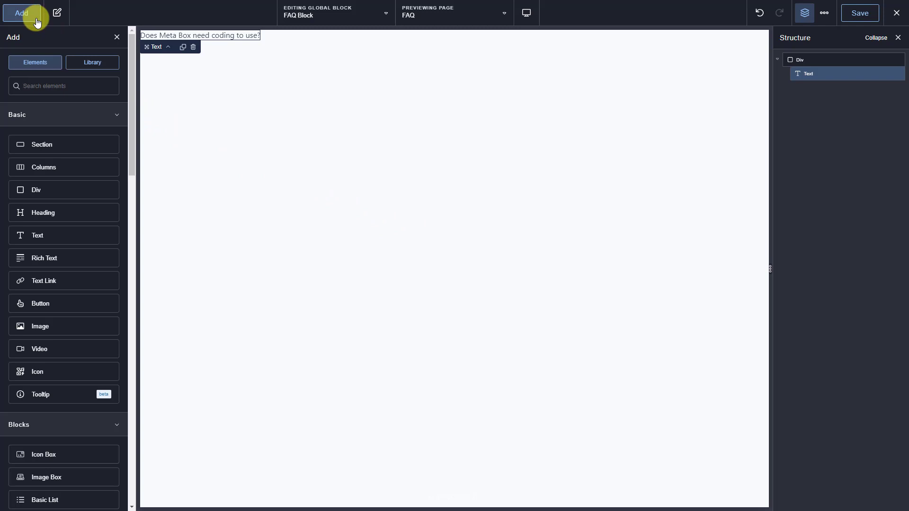
{"action": "left_click", "coordinate": [78, 240]}
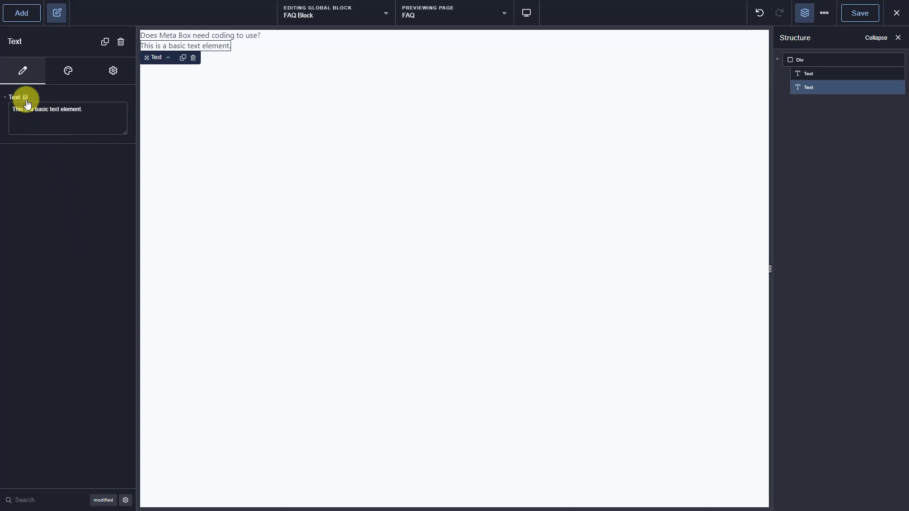
{"action": "left_click", "coordinate": [26, 99]}
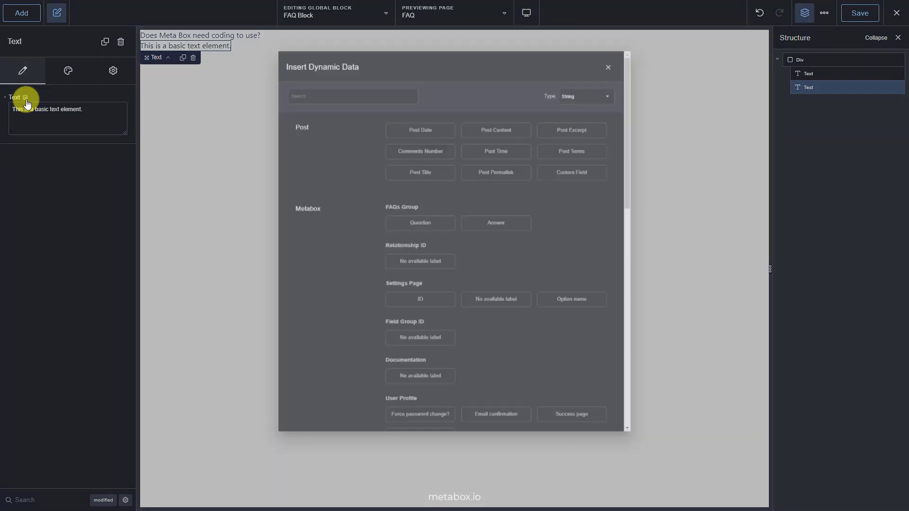
{"action": "left_click", "coordinate": [526, 219]}
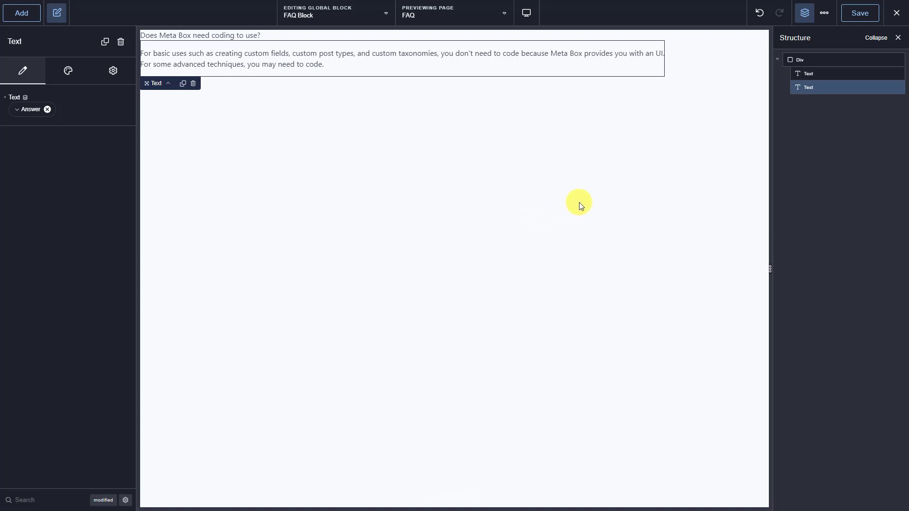
{"action": "left_click", "coordinate": [829, 74]}
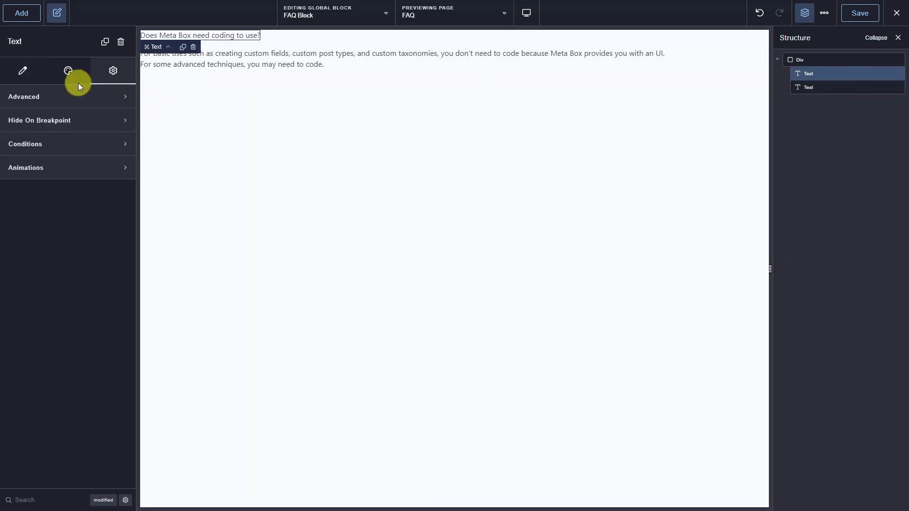
- Make the question text colour #000, 18px font size and bold
{"action": "left_click", "coordinate": [69, 72]}
{"action": "left_click", "coordinate": [73, 119]}
{"action": "left_click", "coordinate": [79, 151]}
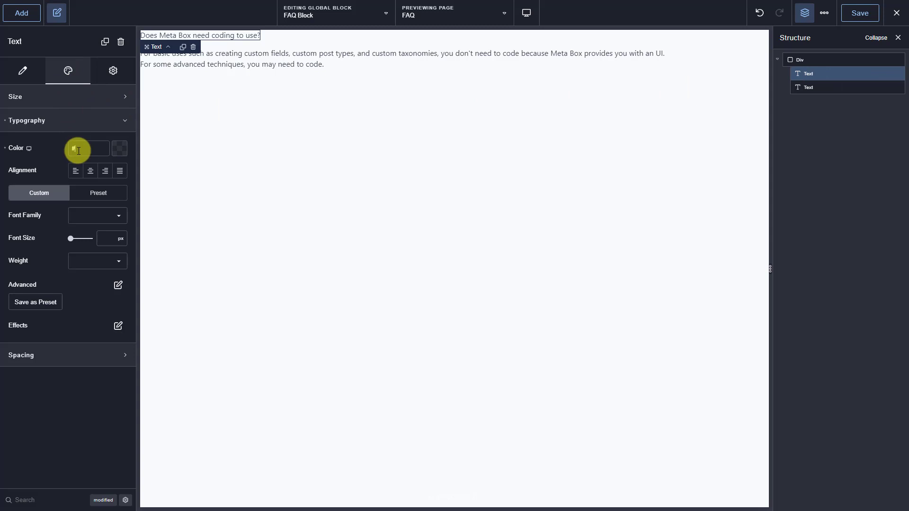
{"action": "type", "text": "000"}
{"action": "left_click", "coordinate": [102, 238]}
{"action": "type", "text": "18"}
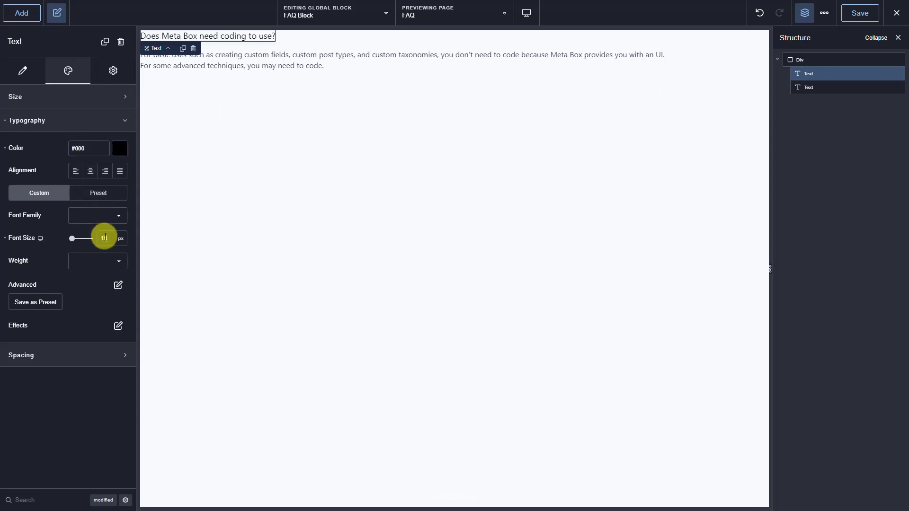
{"action": "left_click", "coordinate": [103, 264]}
{"action": "left_click", "coordinate": [89, 356]}
- Give the question's wrapper a #fff background colour
{"action": "left_click", "coordinate": [115, 78]}
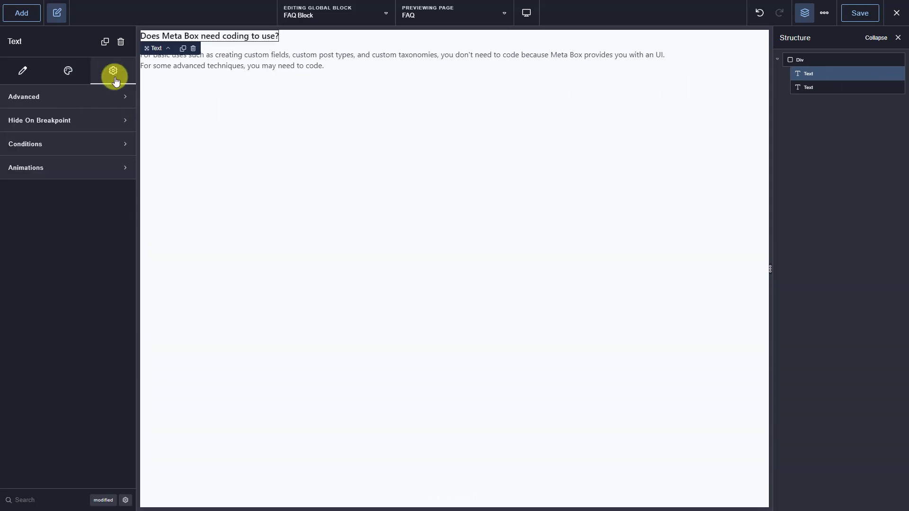
{"action": "left_click", "coordinate": [112, 96]}
{"action": "left_click", "coordinate": [118, 252]}
{"action": "left_click", "coordinate": [113, 297]}
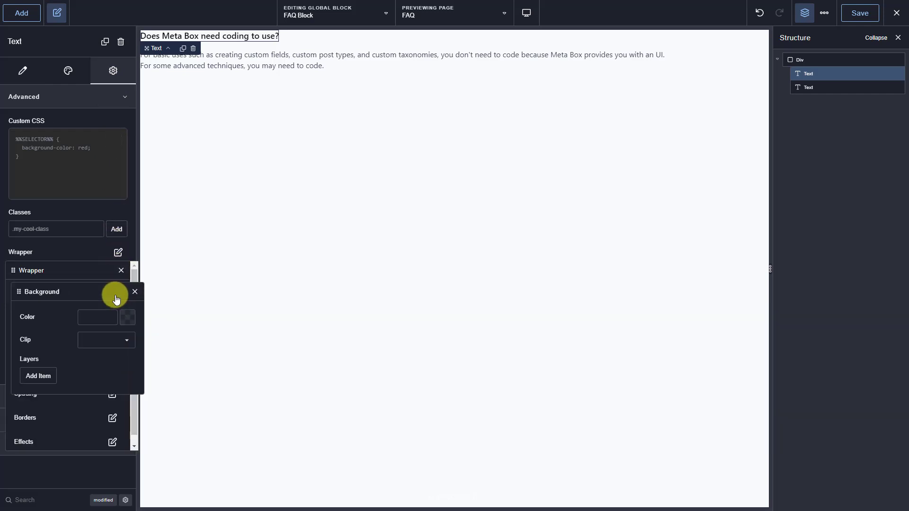
{"action": "left_click", "coordinate": [98, 317]}
{"action": "type", "text": "fff"}
{"action": "left_click", "coordinate": [135, 292]}
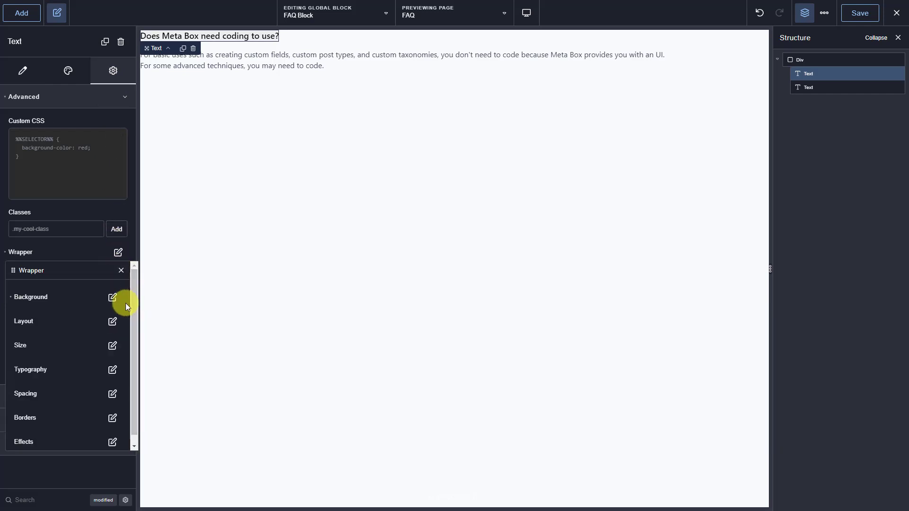
- Set the question wrapper width to 100% and padding to 18px on all sides
{"action": "left_click", "coordinate": [112, 345]}
{"action": "left_click", "coordinate": [126, 318]}
{"action": "left_click", "coordinate": [129, 351]}
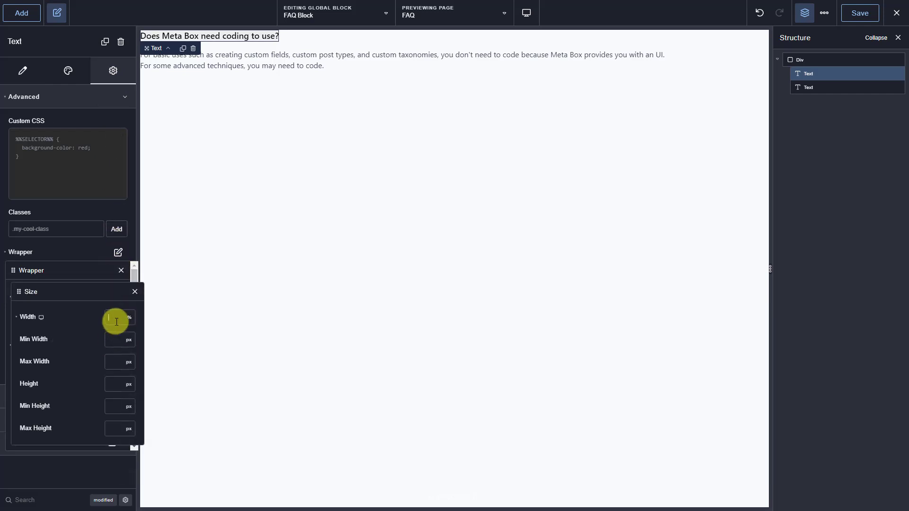
{"action": "type", "text": "100"}
{"action": "left_click", "coordinate": [135, 292]}
{"action": "left_click", "coordinate": [112, 393]}
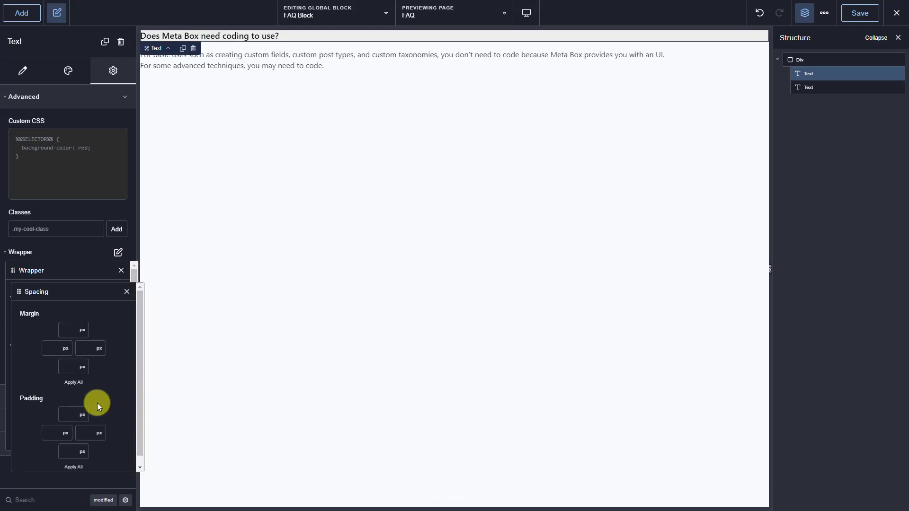
{"action": "left_click", "coordinate": [51, 431]}
{"action": "type", "text": "18"}
{"action": "left_click", "coordinate": [70, 467]}
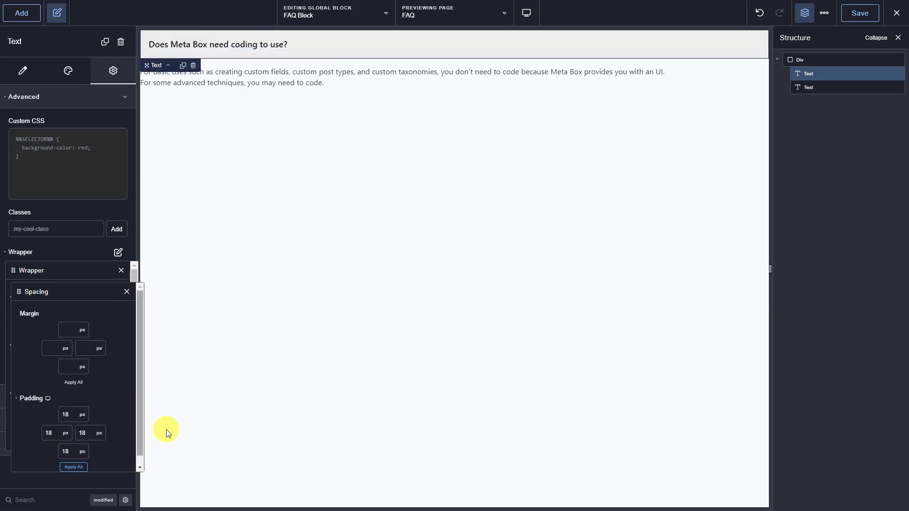
- Give the answer text 18px side padding and save the FAQ Block
{"action": "left_click", "coordinate": [815, 87]}
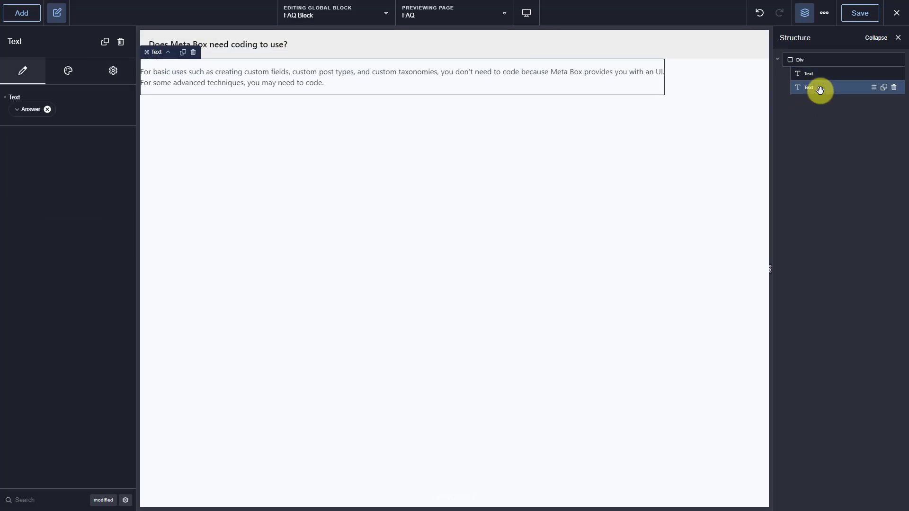
{"action": "left_click", "coordinate": [114, 72]}
{"action": "left_click", "coordinate": [106, 96]}
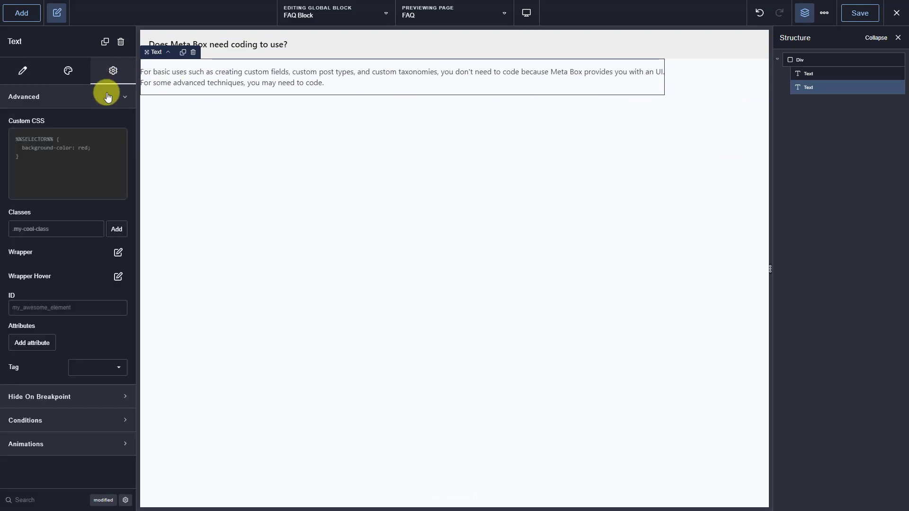
{"action": "left_click", "coordinate": [118, 252]}
{"action": "left_click", "coordinate": [112, 394]}
{"action": "left_click", "coordinate": [47, 433]}
{"action": "type", "text": "18"}
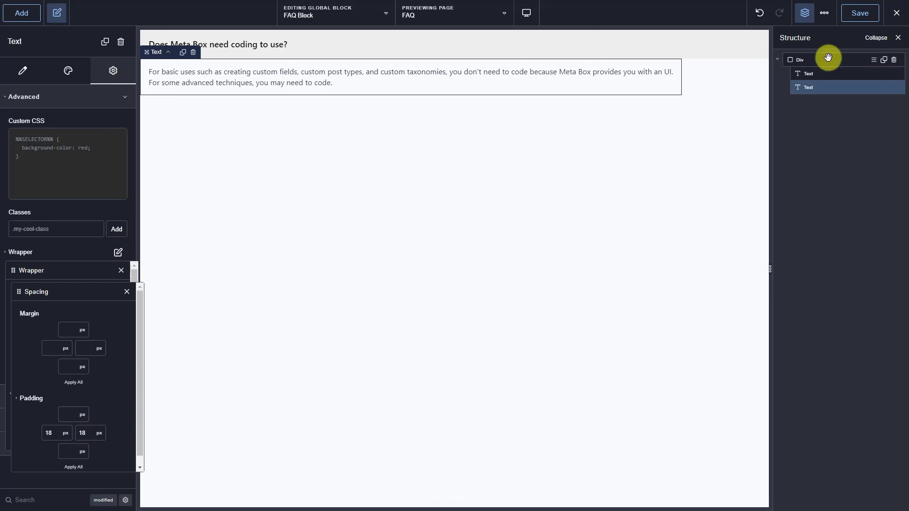
{"action": "left_click", "coordinate": [871, 20]}
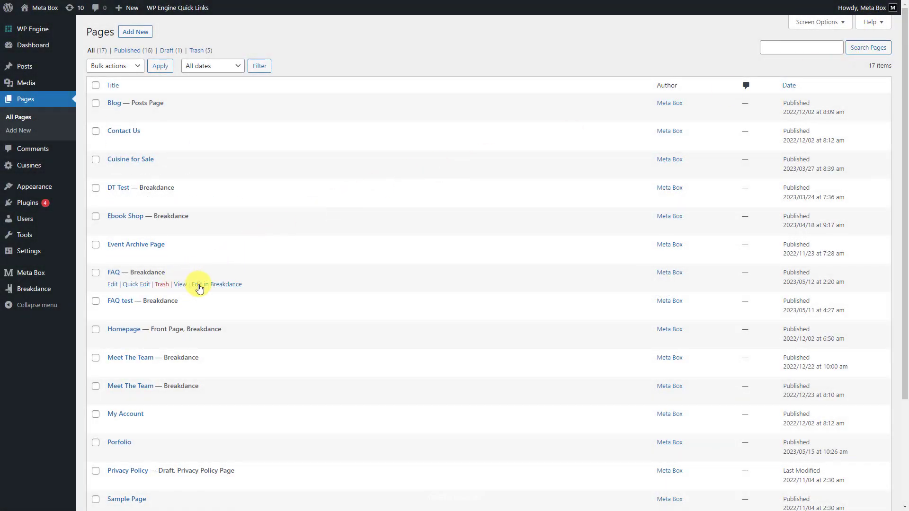
- Open the FAQ page in the Breakdance editor from the Pages list
{"action": "left_click", "coordinate": [213, 284]}
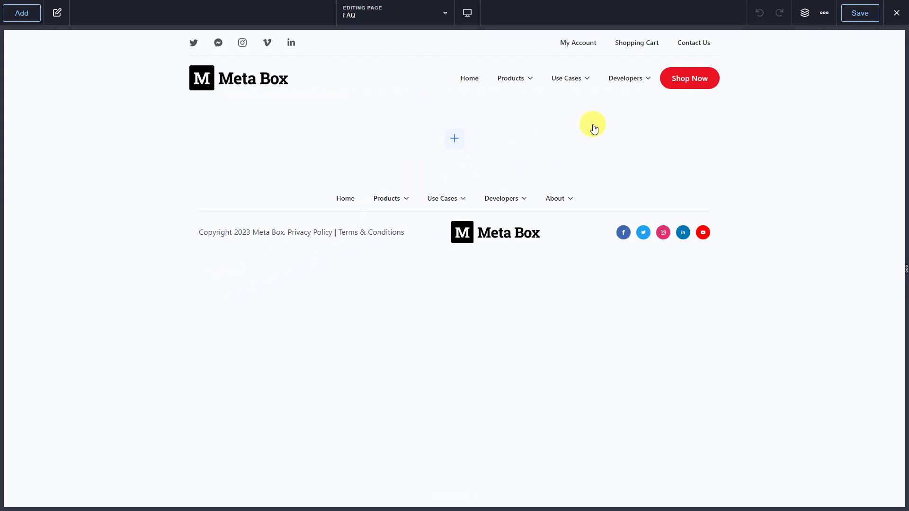
- Add a Repeater Field element to the FAQ page, found by searching 're'
{"action": "left_click", "coordinate": [805, 14]}
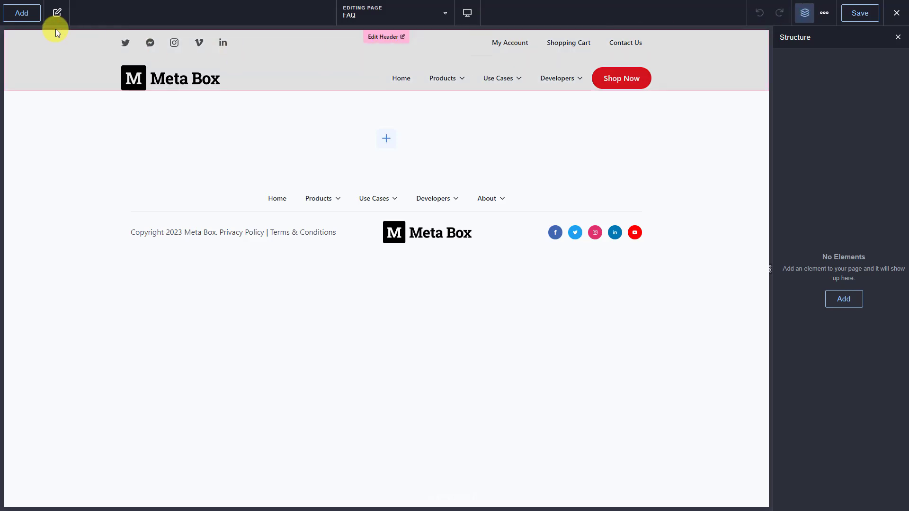
{"action": "left_click", "coordinate": [26, 17]}
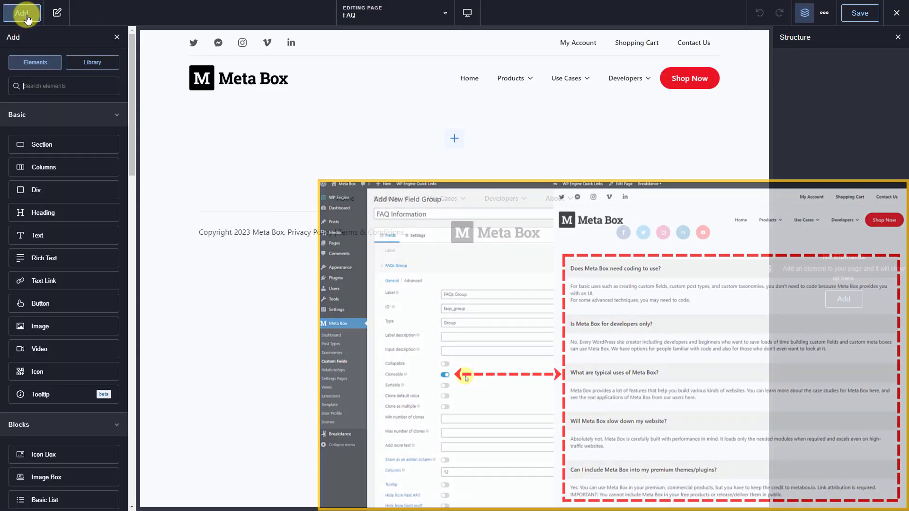
{"action": "left_click", "coordinate": [34, 85]}
{"action": "type", "text": "re"}
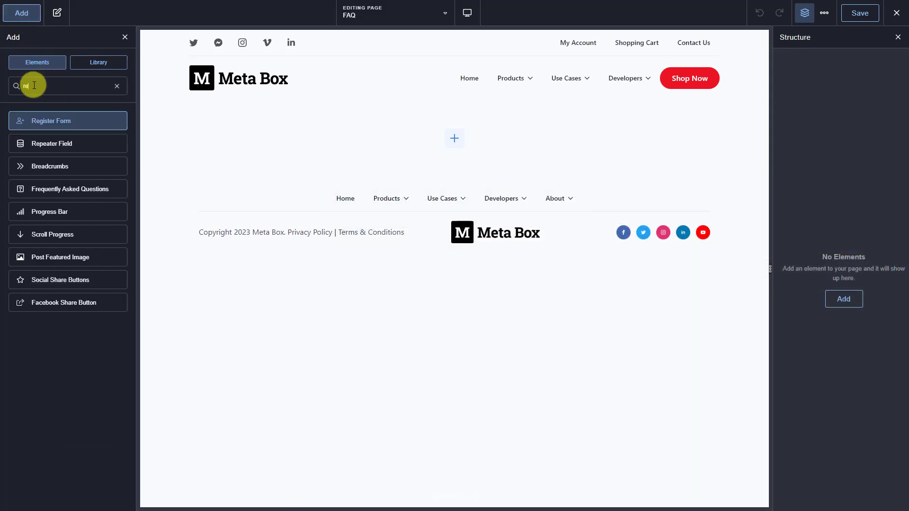
{"action": "left_click", "coordinate": [84, 146]}
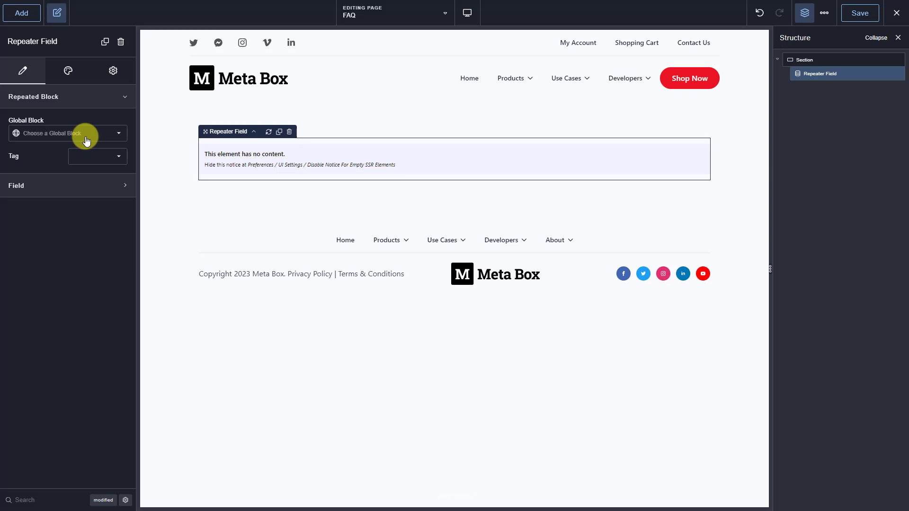
- Set the repeater's global block to FAQ Block and its repeater field to FAQs Group
{"action": "left_click", "coordinate": [86, 140]}
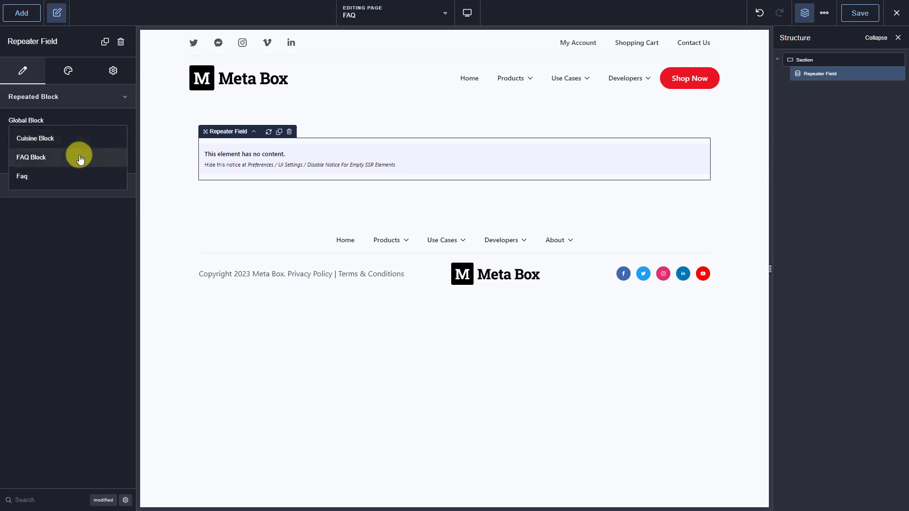
{"action": "left_click", "coordinate": [79, 158]}
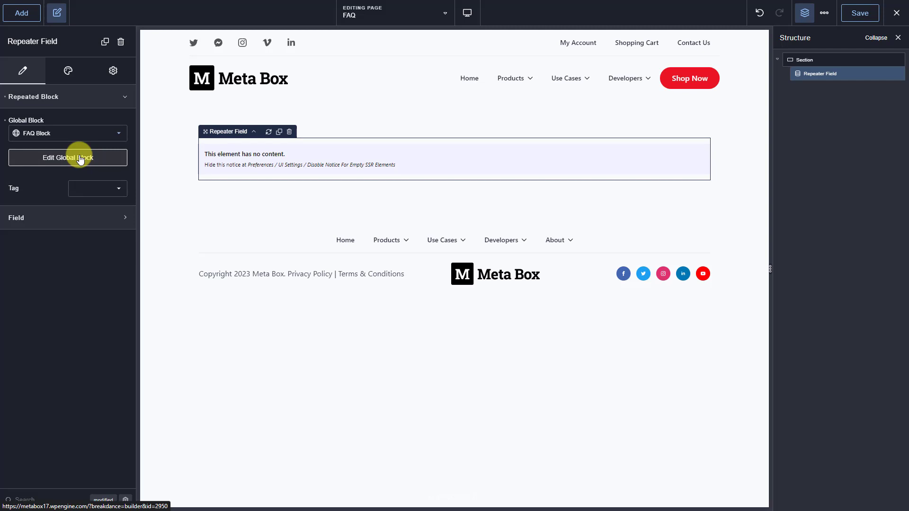
{"action": "left_click", "coordinate": [71, 217]}
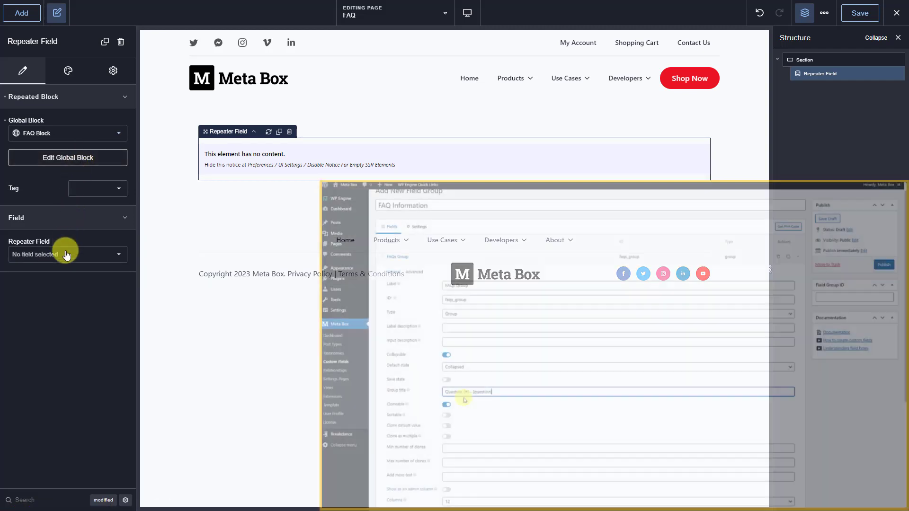
{"action": "left_click", "coordinate": [67, 251]}
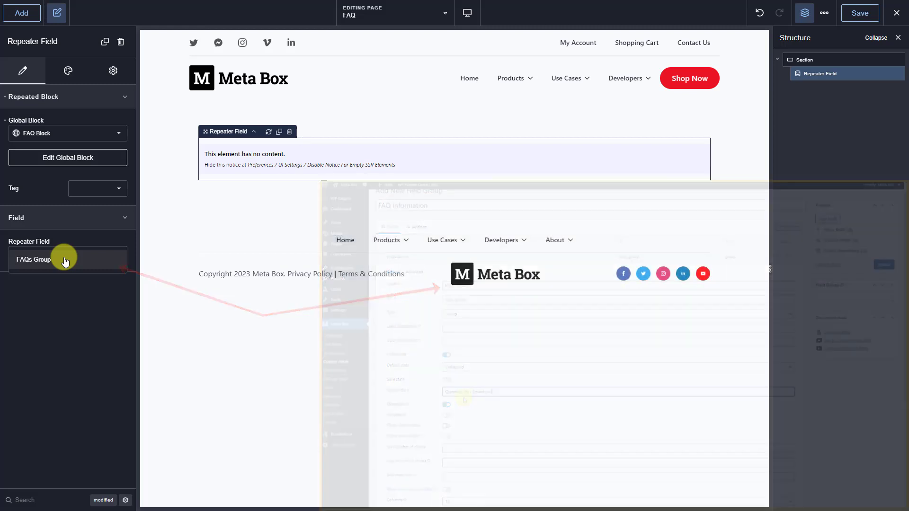
{"action": "left_click", "coordinate": [65, 260]}
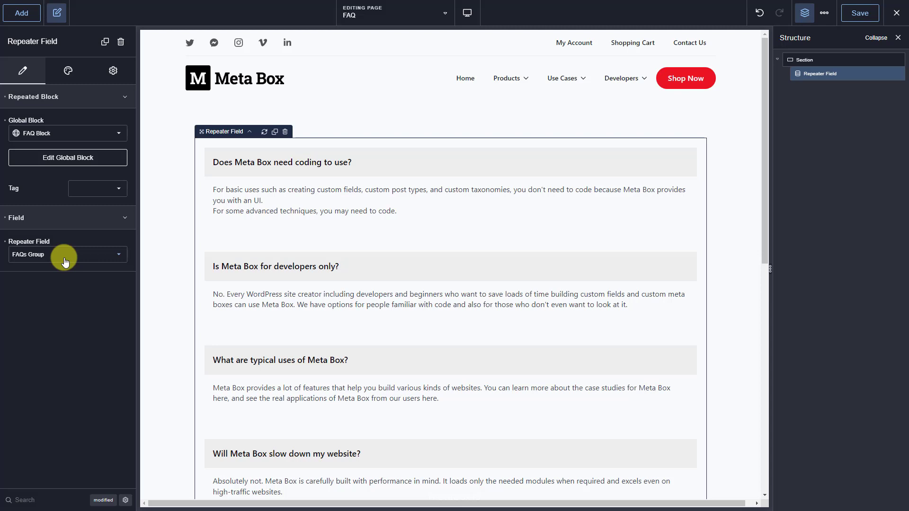
- Set the repeater item padding to 0 on all sides
{"action": "left_click", "coordinate": [73, 71]}
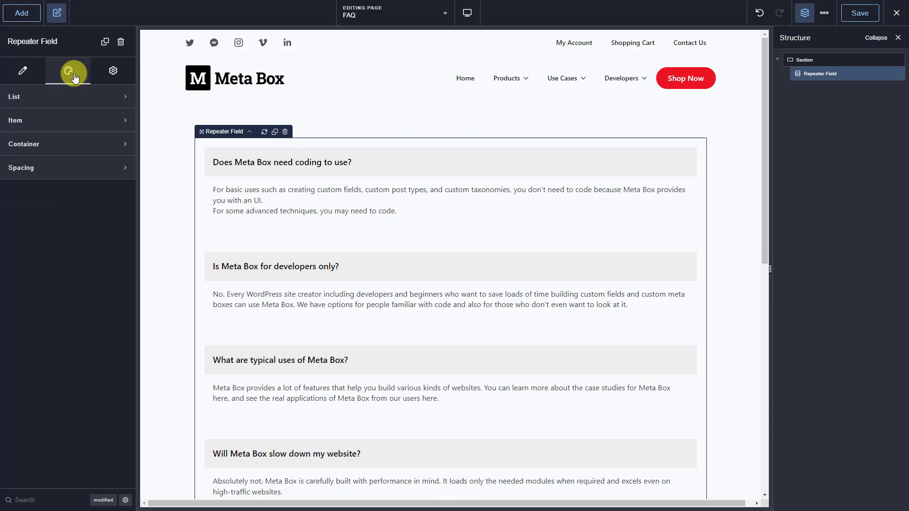
{"action": "left_click", "coordinate": [77, 120]}
{"action": "left_click", "coordinate": [118, 195]}
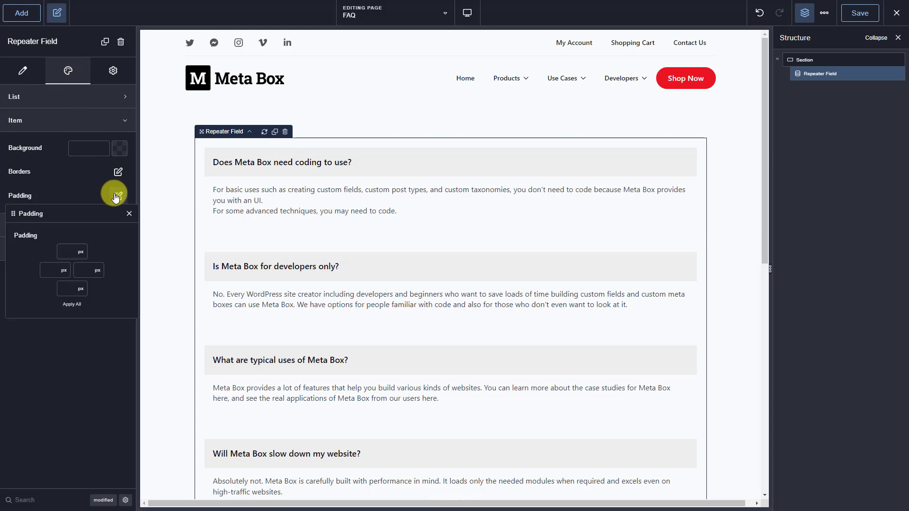
{"action": "left_click", "coordinate": [53, 269]}
{"action": "type", "text": "0"}
{"action": "left_click", "coordinate": [66, 307]}
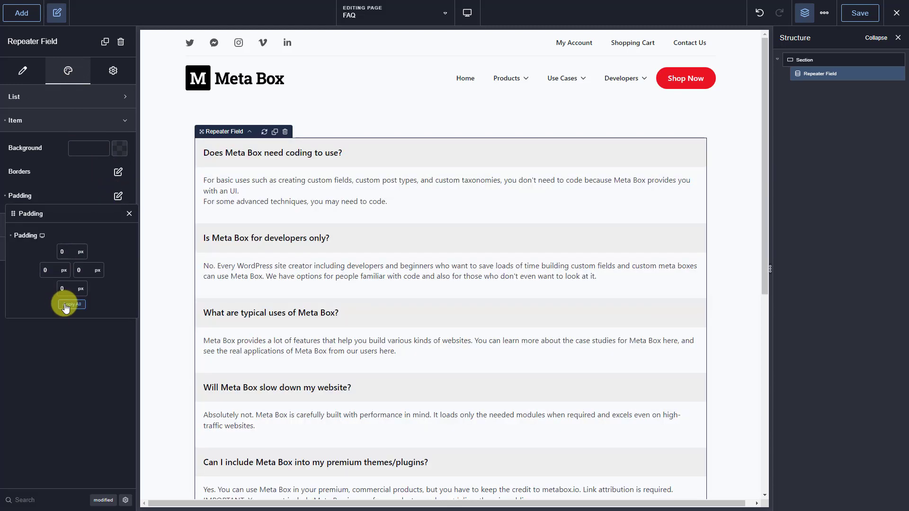
- Save the FAQ page and review it on the live site
{"action": "left_click", "coordinate": [869, 20]}
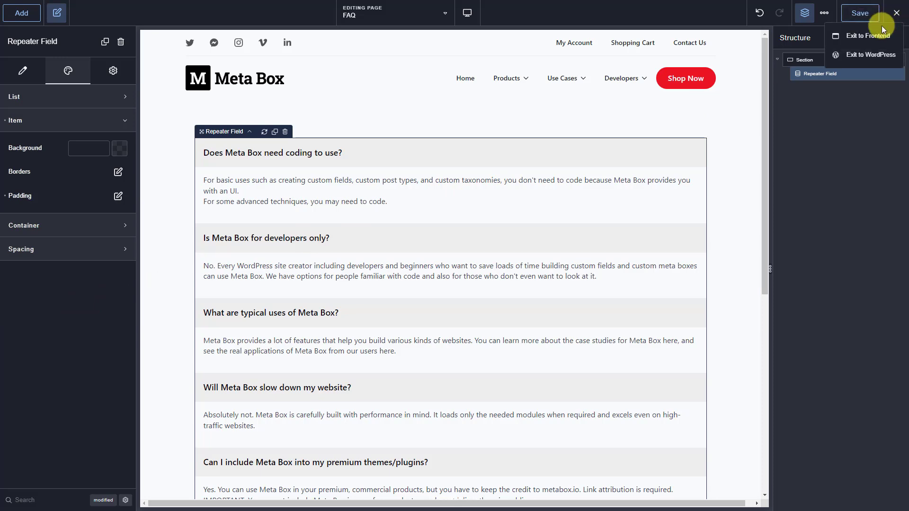
{"action": "left_click", "coordinate": [878, 33]}
{"action": "scroll", "coordinate": [848, 78], "scroll_direction": "down", "scroll_amount": 4}
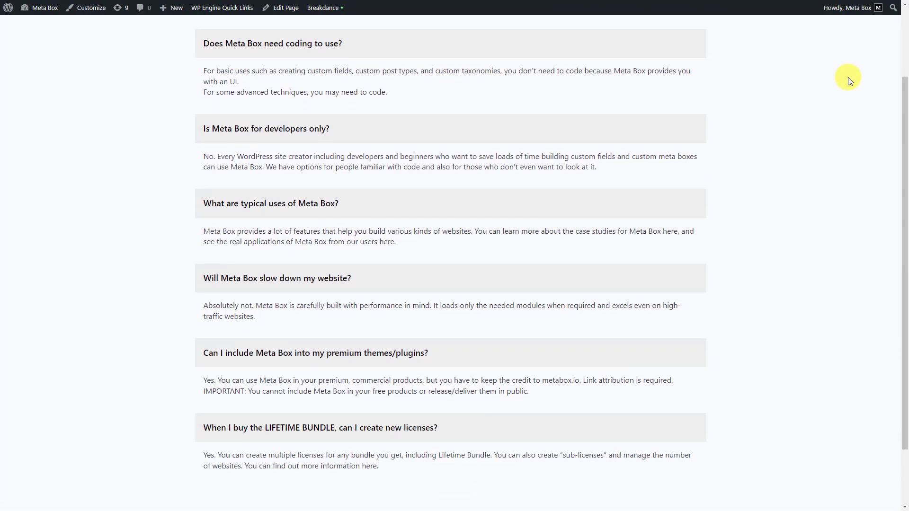
{"action": "scroll", "coordinate": [847, 78], "scroll_direction": "up", "scroll_amount": 2}
{"action": "scroll", "coordinate": [848, 78], "scroll_direction": "up", "scroll_amount": 2}
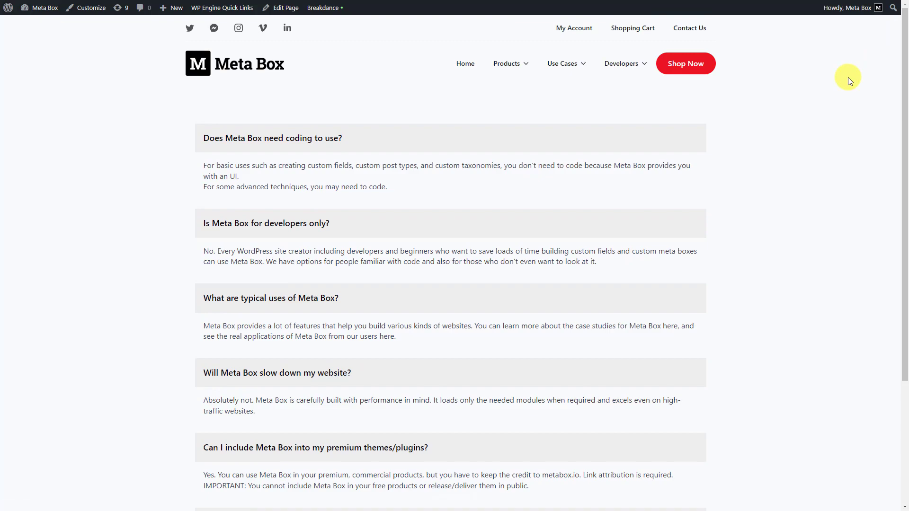